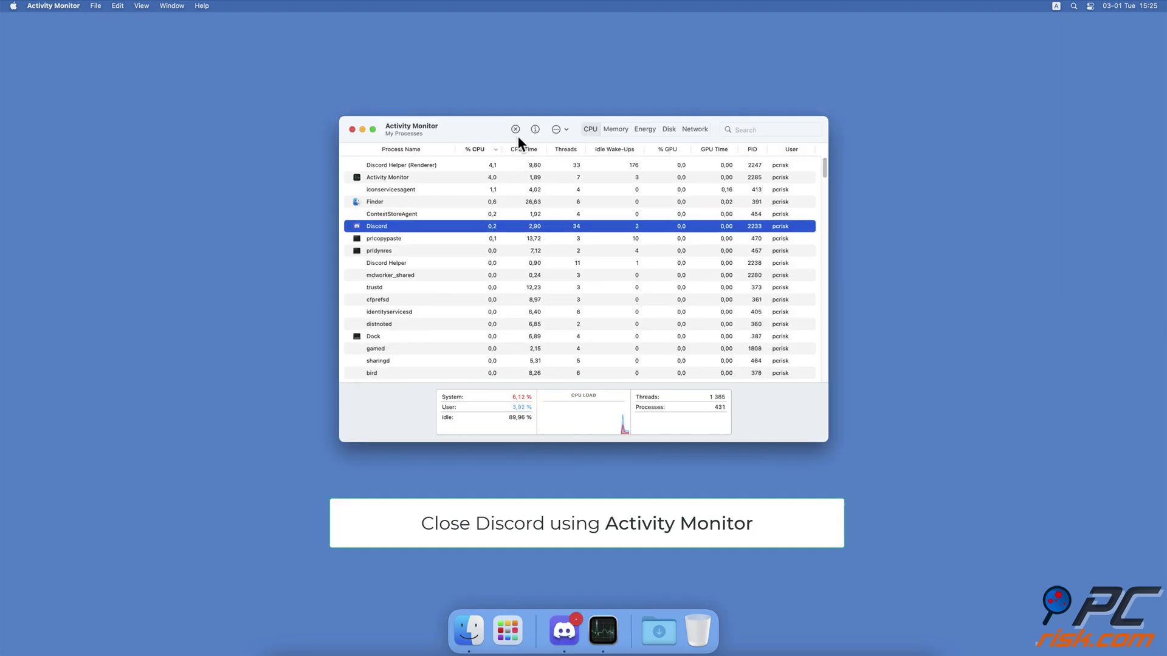
# Stop the selected Discord process in Activity Monitor, and quit the running Discord app from the Dock.
pyautogui.click(516, 130)
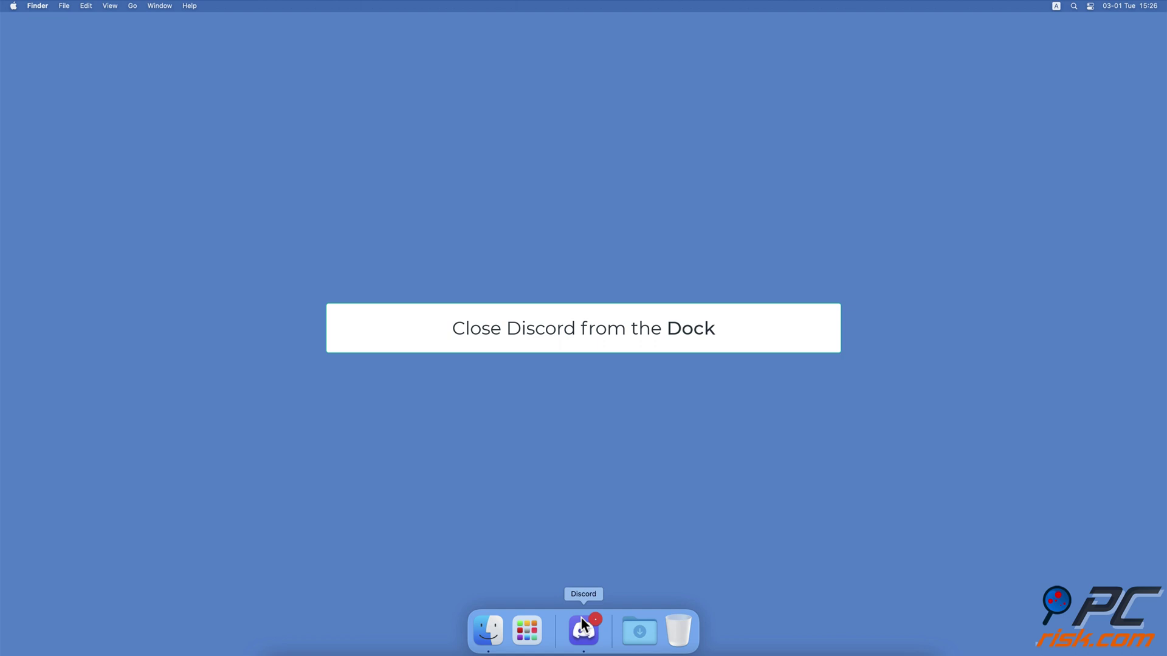
pyautogui.rightClick(587, 615)
pyautogui.click(614, 592)
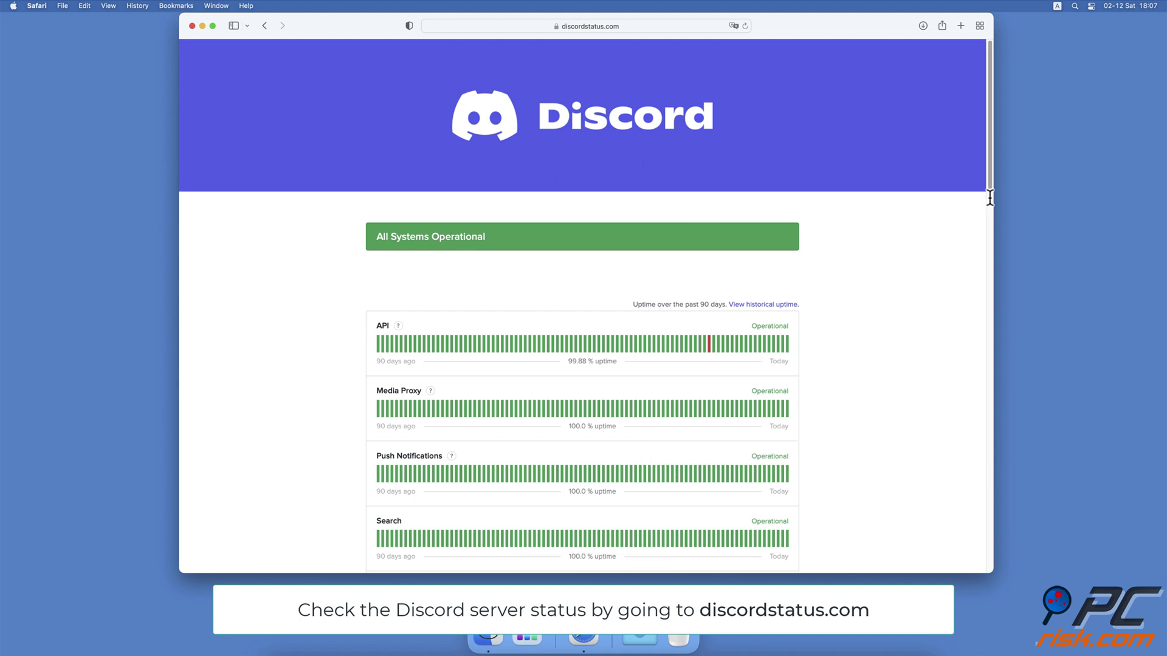
# Review the service statuses and uptime history on the discordstatus.com page.
pyautogui.moveTo(991, 185); pyautogui.dragTo(980, 314)
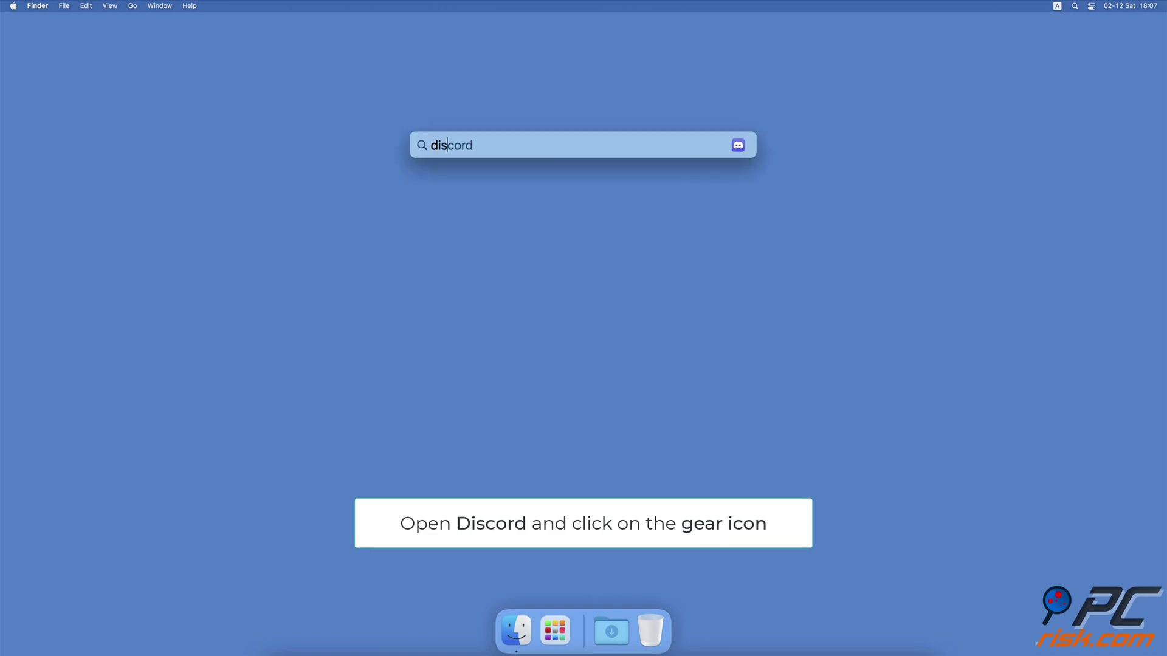
# Launch Discord through Spotlight and open its user settings.
pyautogui.write('ord')
pyautogui.press('Return')
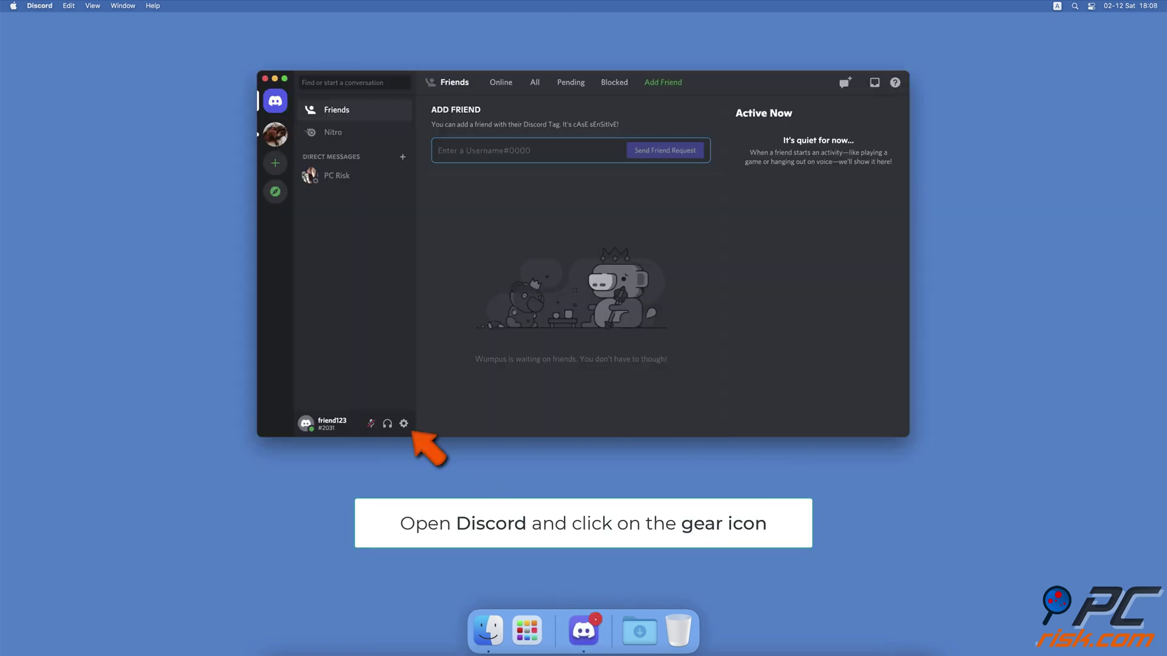
pyautogui.click(405, 423)
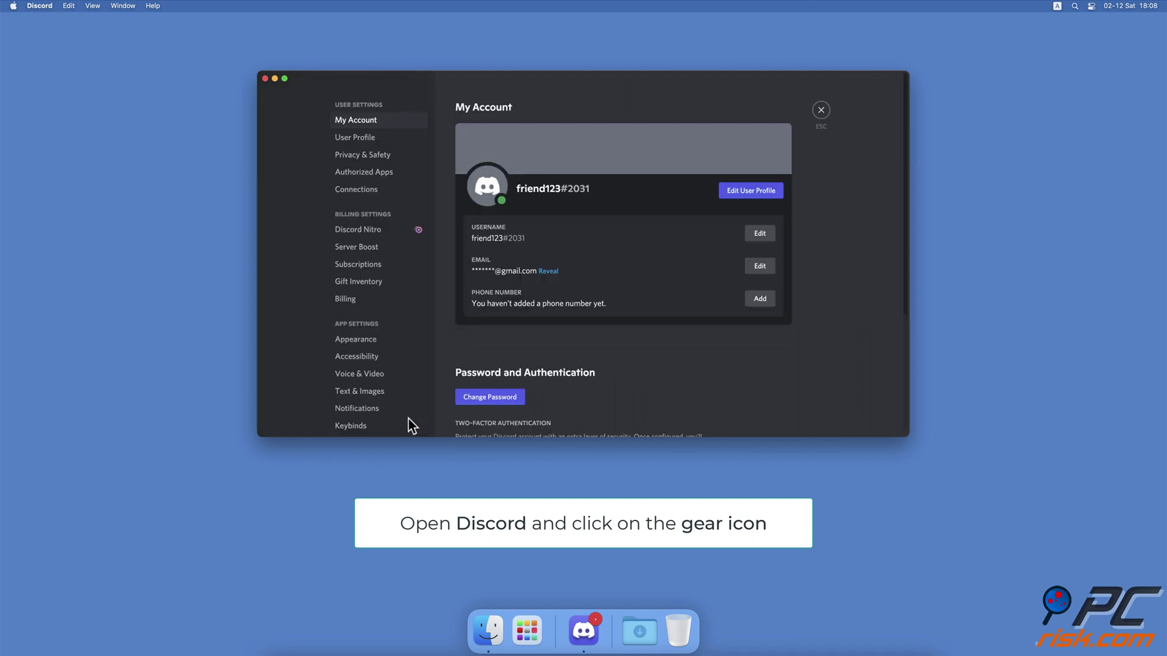
# Turn off Enable Streamer Mode in Discord's Streamer Mode settings.
pyautogui.scroll(-5, 406, 419)
pyautogui.scroll(-3, 404, 426)
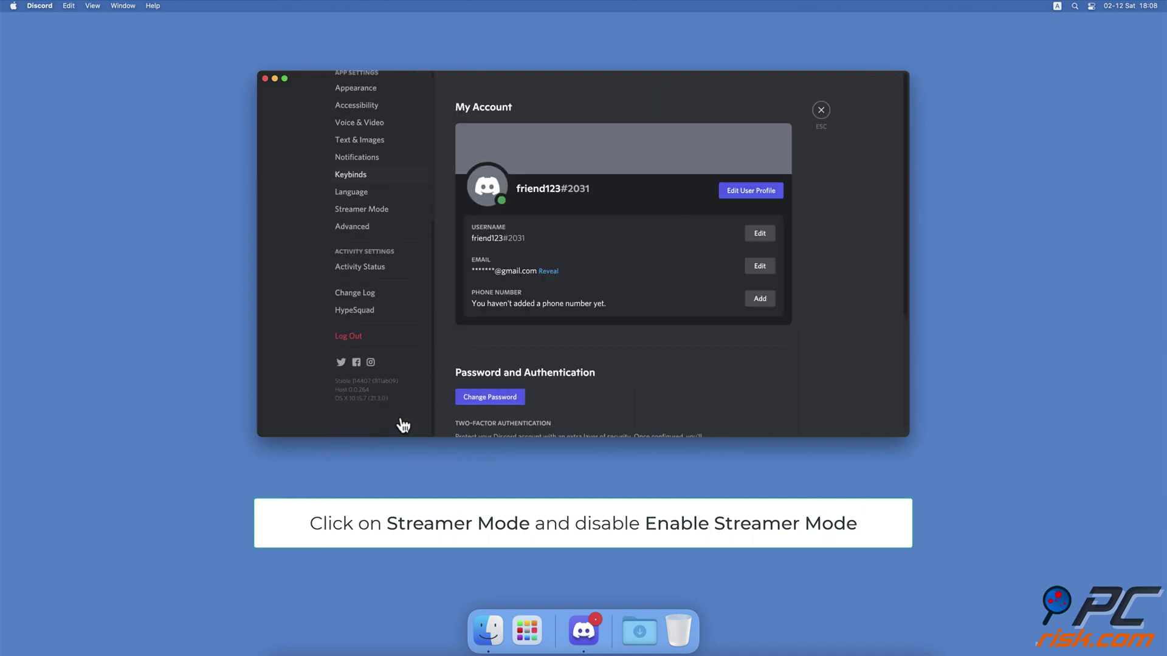
pyautogui.click(394, 214)
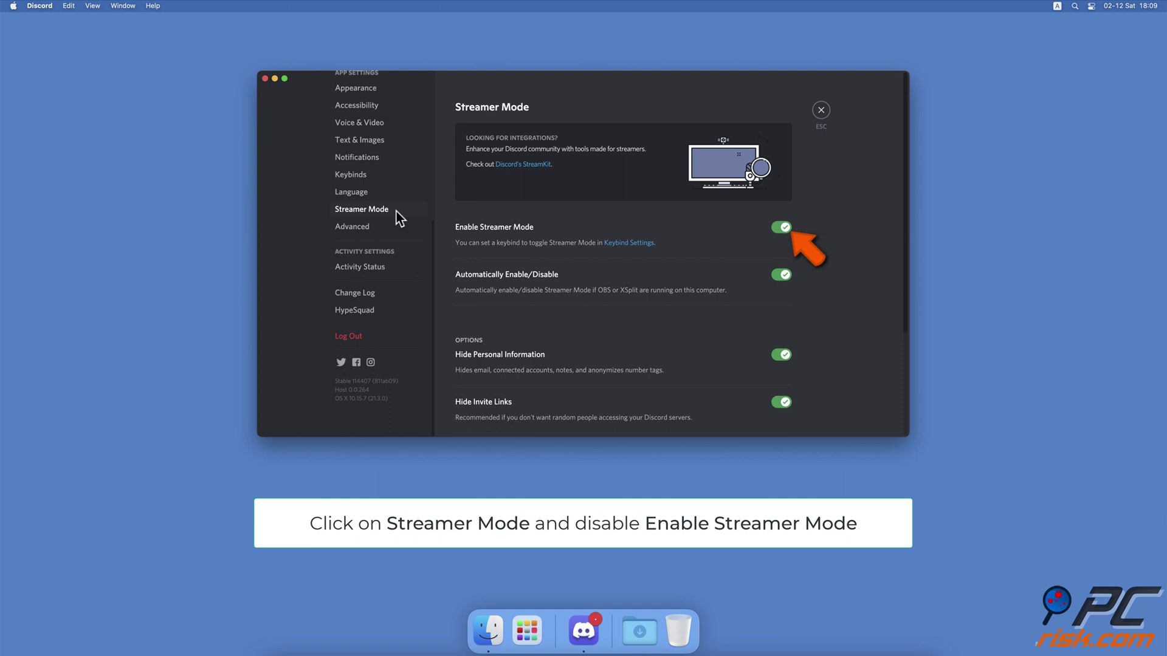
pyautogui.click(785, 230)
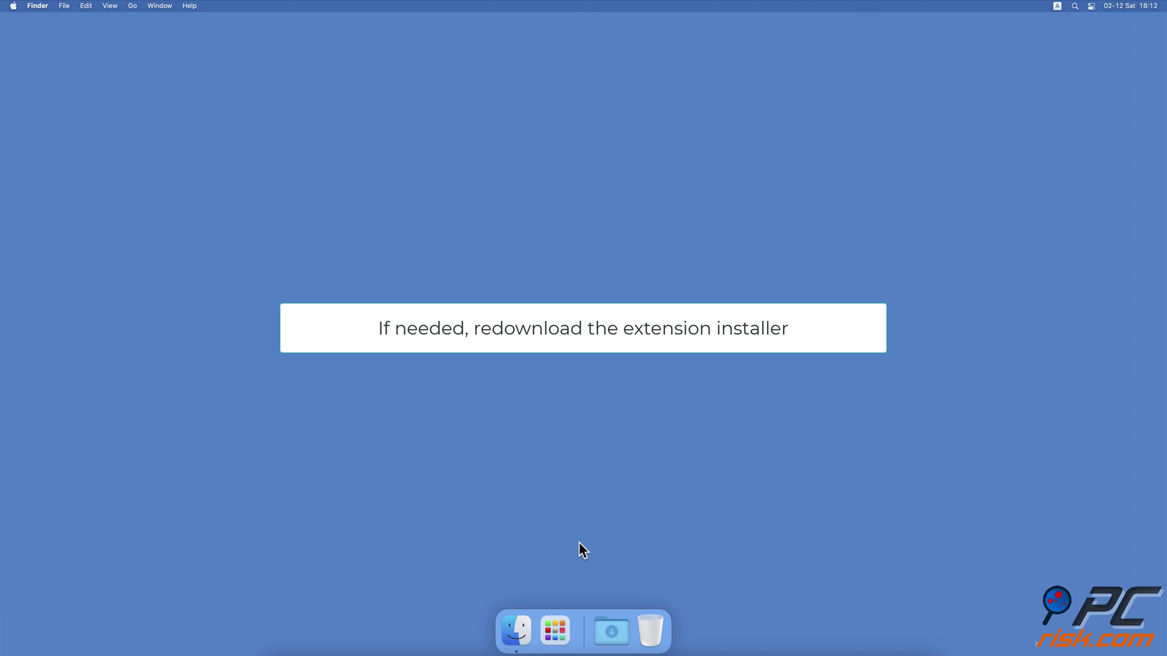
pyautogui.press('super+space')
pyautogui.write('safari')
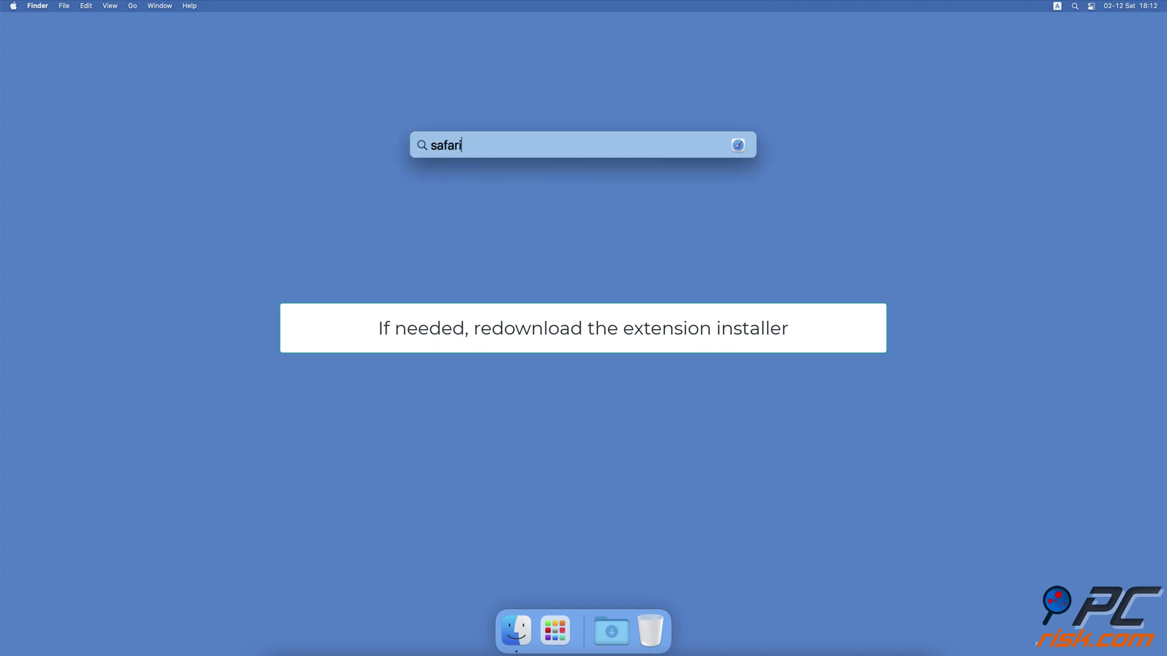
pyautogui.press('Return')
pyautogui.write('https://github.com/BetterDiscord/BetterDiscord')
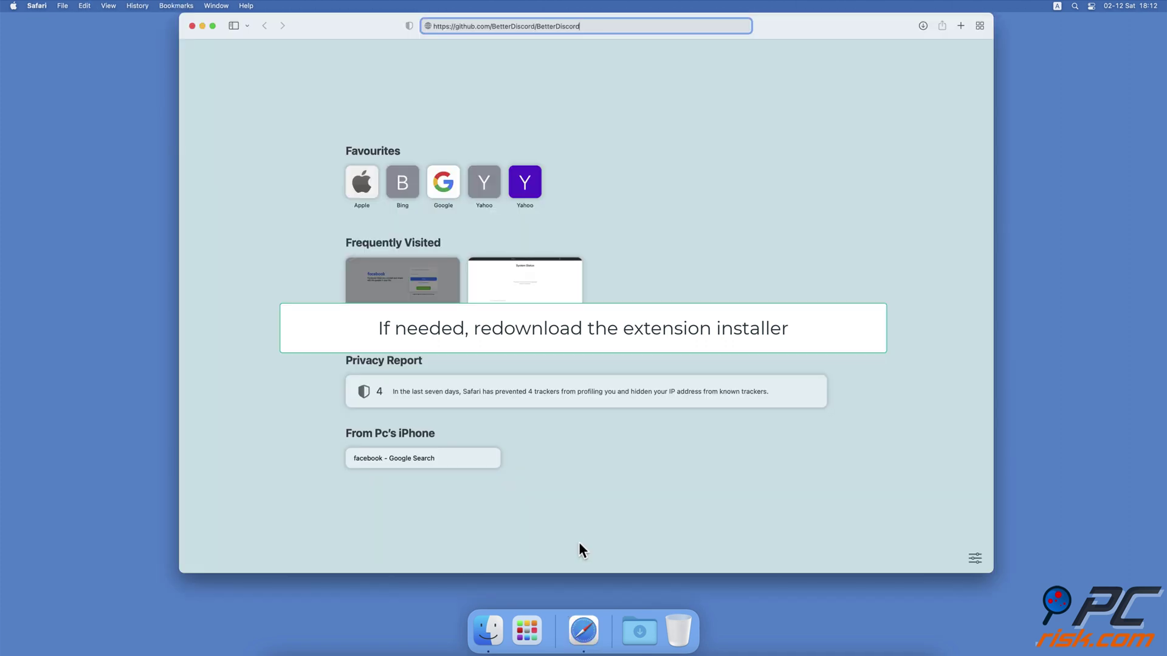
pyautogui.press('Return')
pyautogui.scroll(-5, 578, 541)
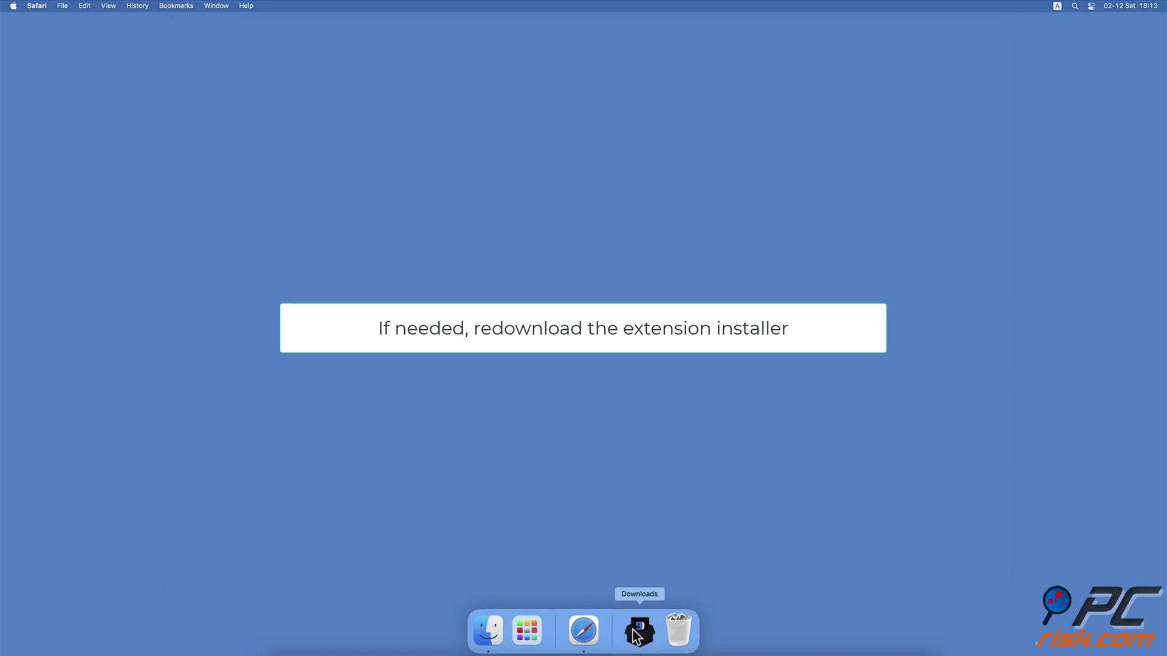
# Launch the BetterDiscord installer from the Downloads folder and accept its license agreement.
pyautogui.click(637, 633)
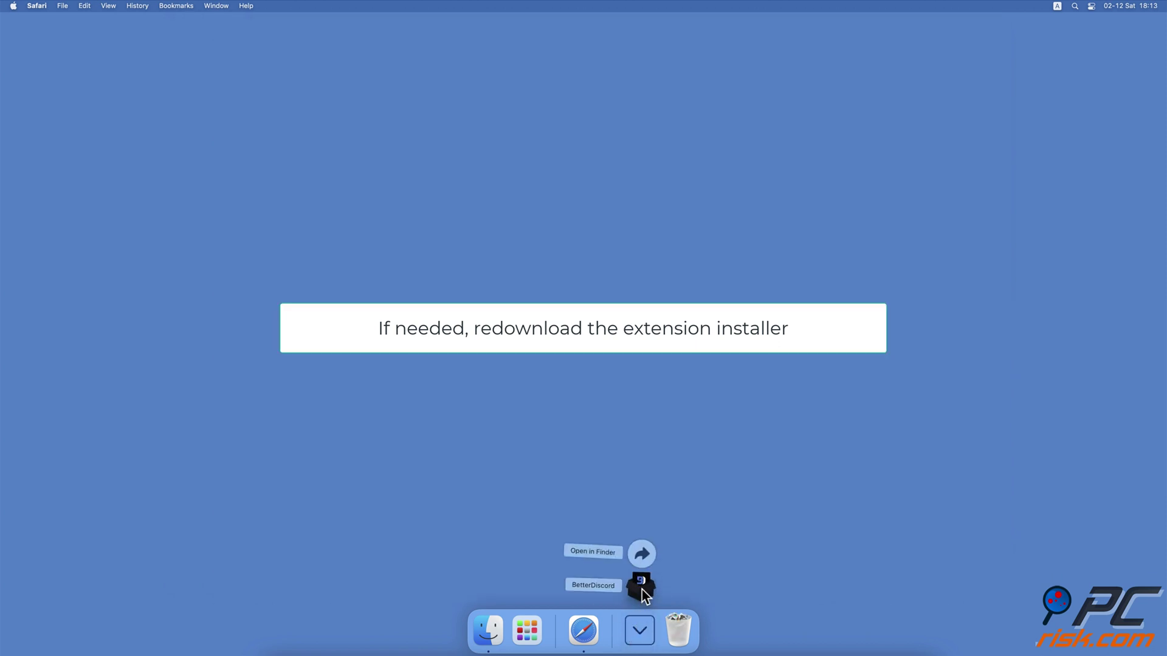
pyautogui.click(641, 587)
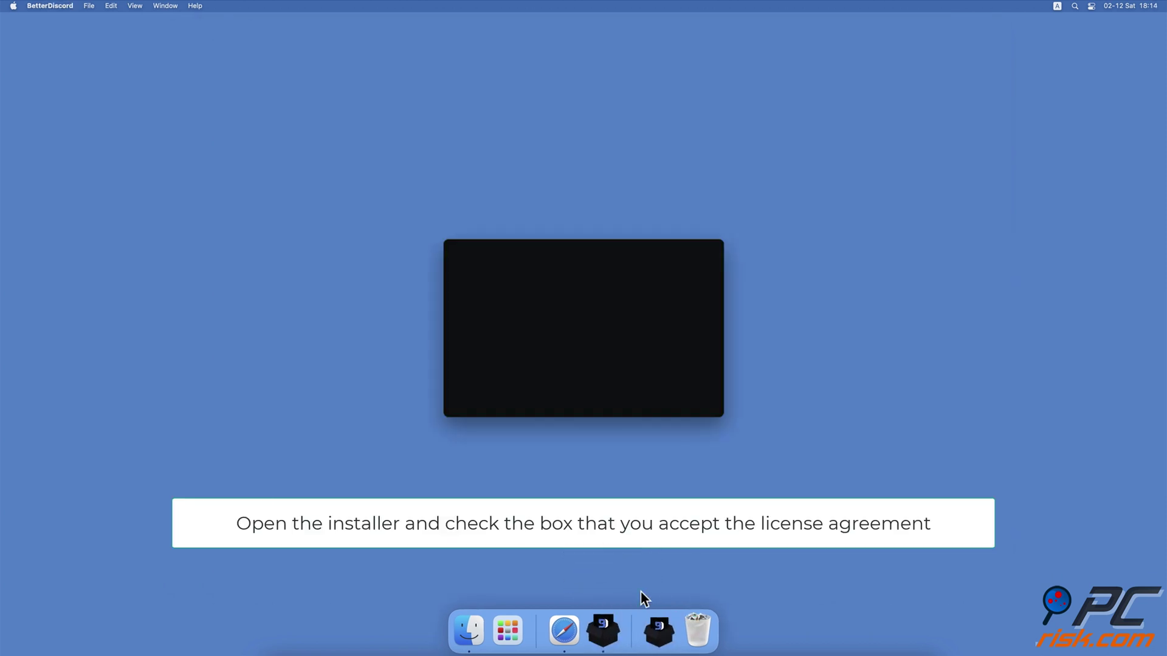
pyautogui.click(459, 382)
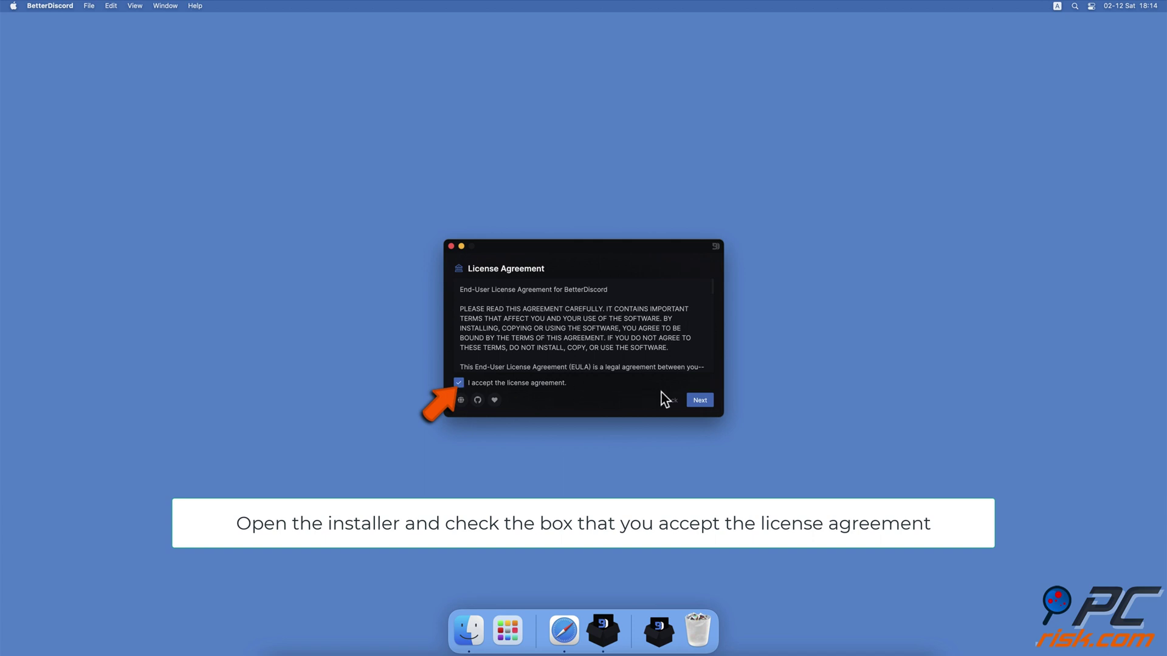
pyautogui.click(691, 400)
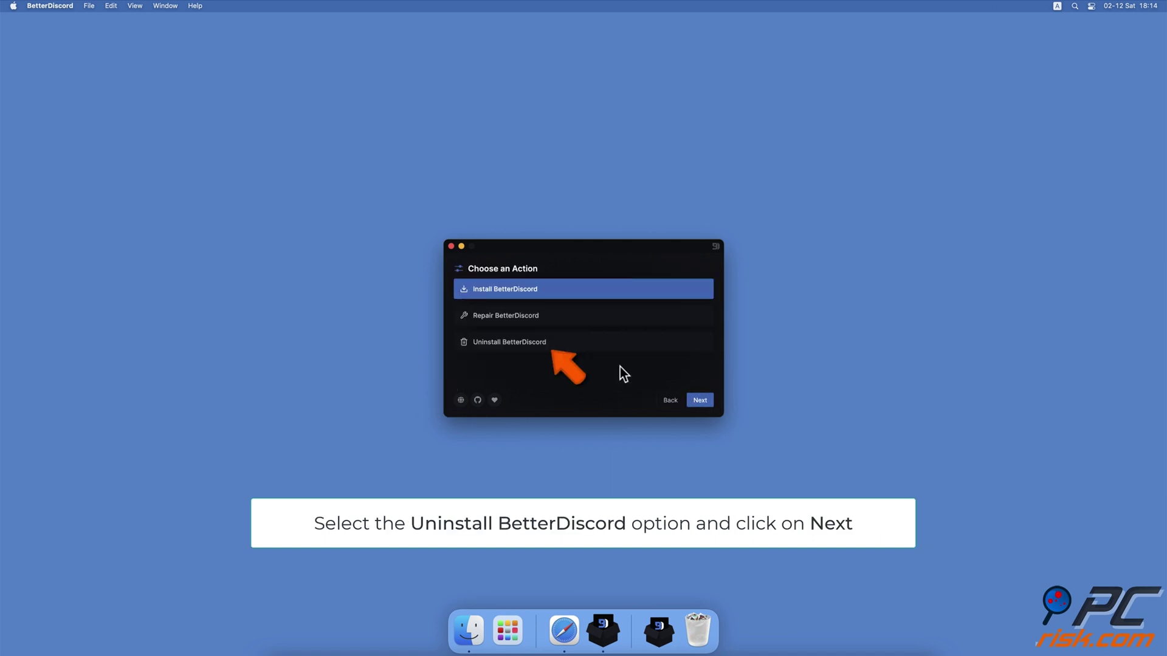
# Uninstall BetterDiscord from the Discord version in /Applications and close the installer.
pyautogui.click(562, 348)
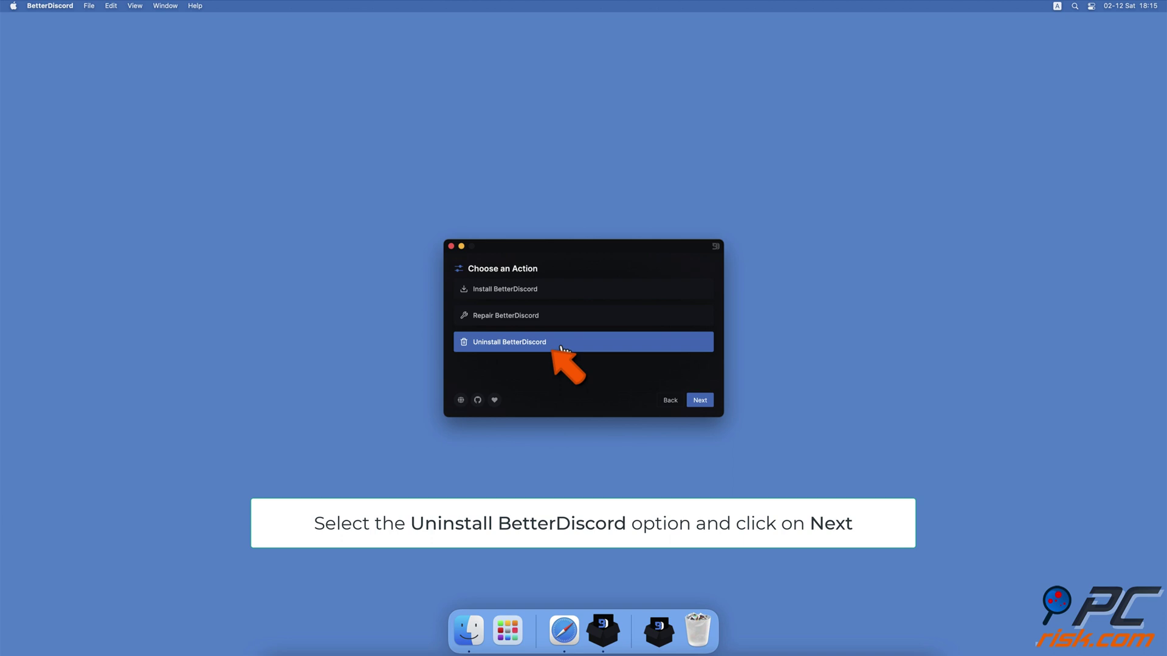
pyautogui.click(708, 404)
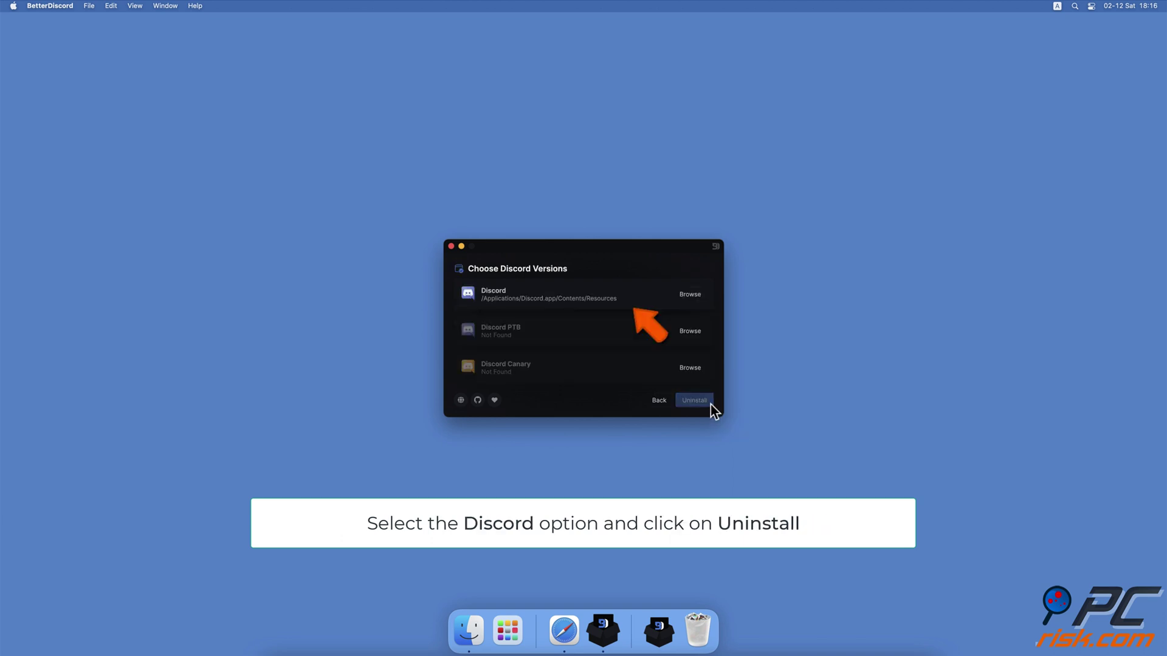
pyautogui.click(655, 304)
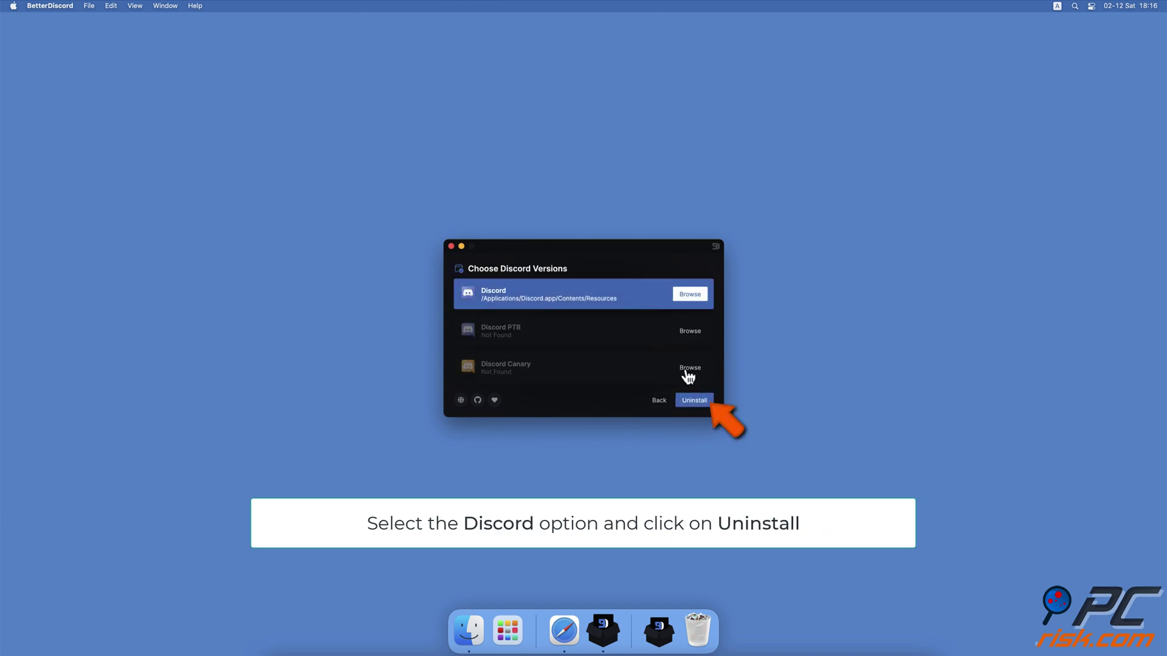
pyautogui.click(705, 403)
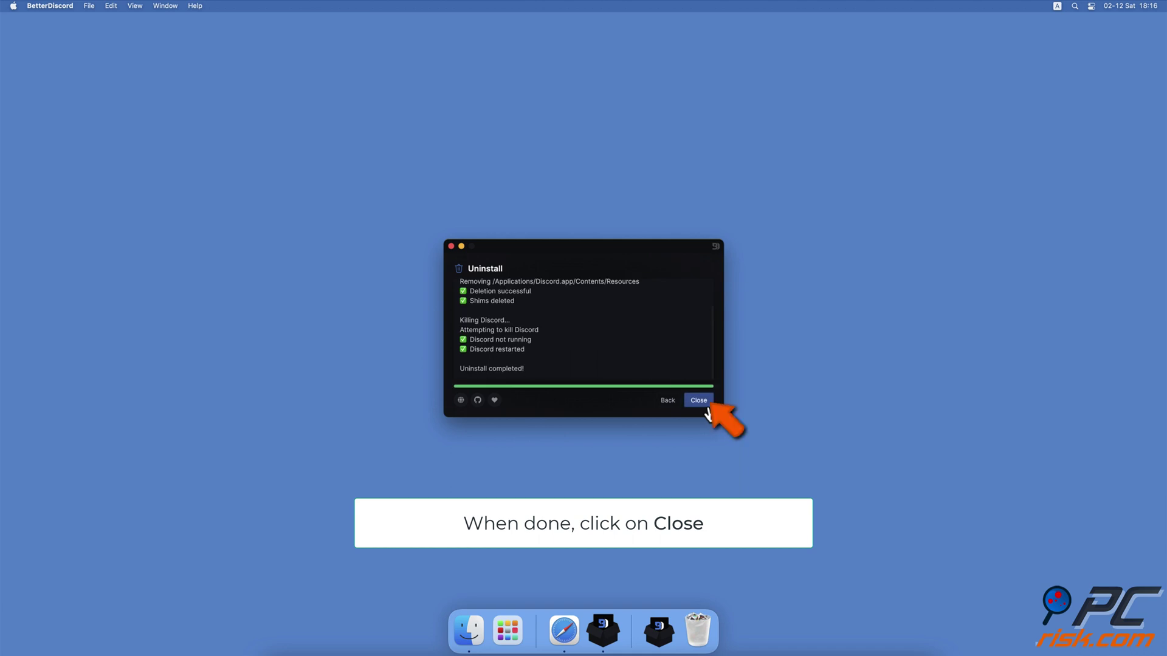
pyautogui.click(706, 411)
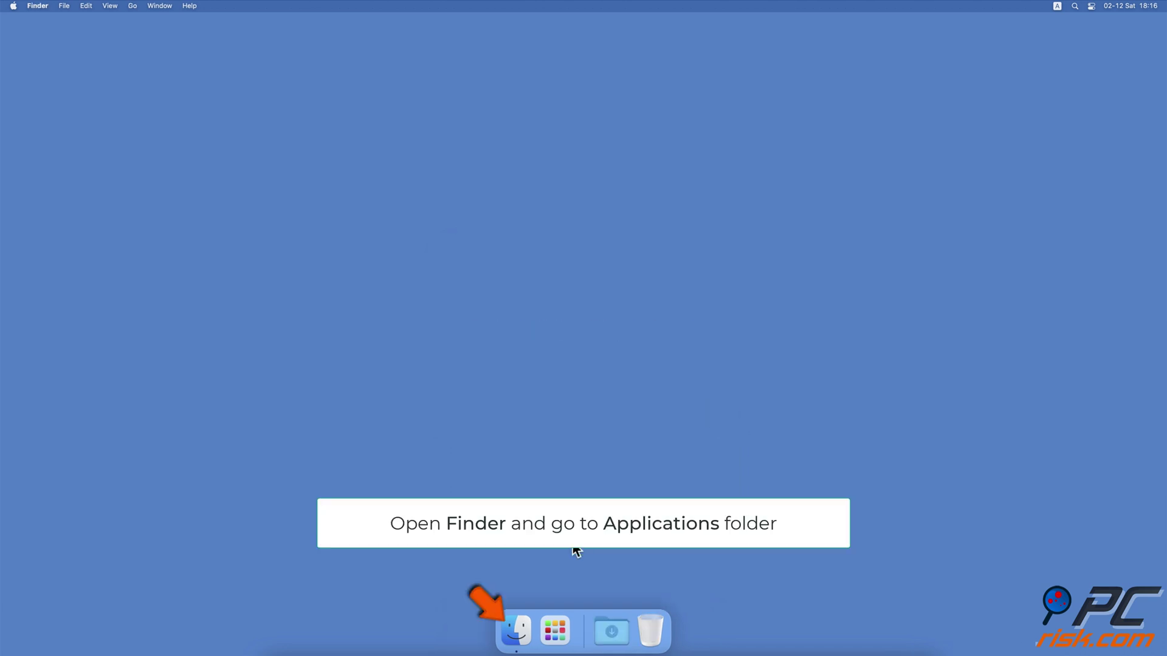
# Open the Applications folder in Finder and move the Discord app to the Bin.
pyautogui.click(517, 631)
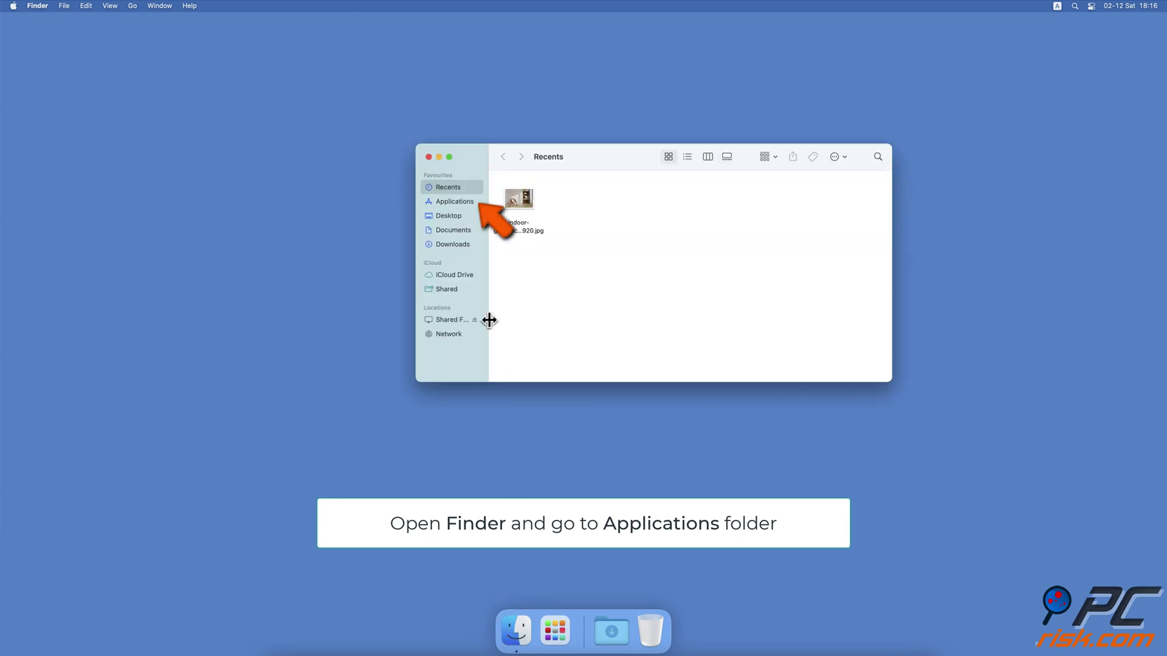
pyautogui.click(483, 202)
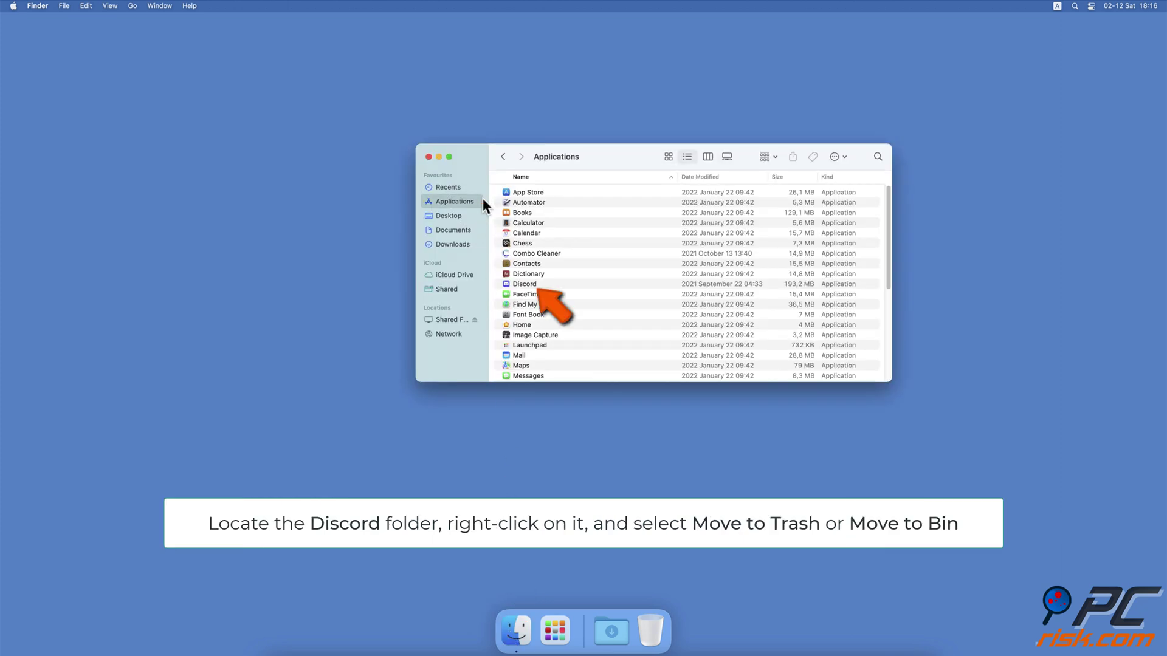
pyautogui.rightClick(538, 283)
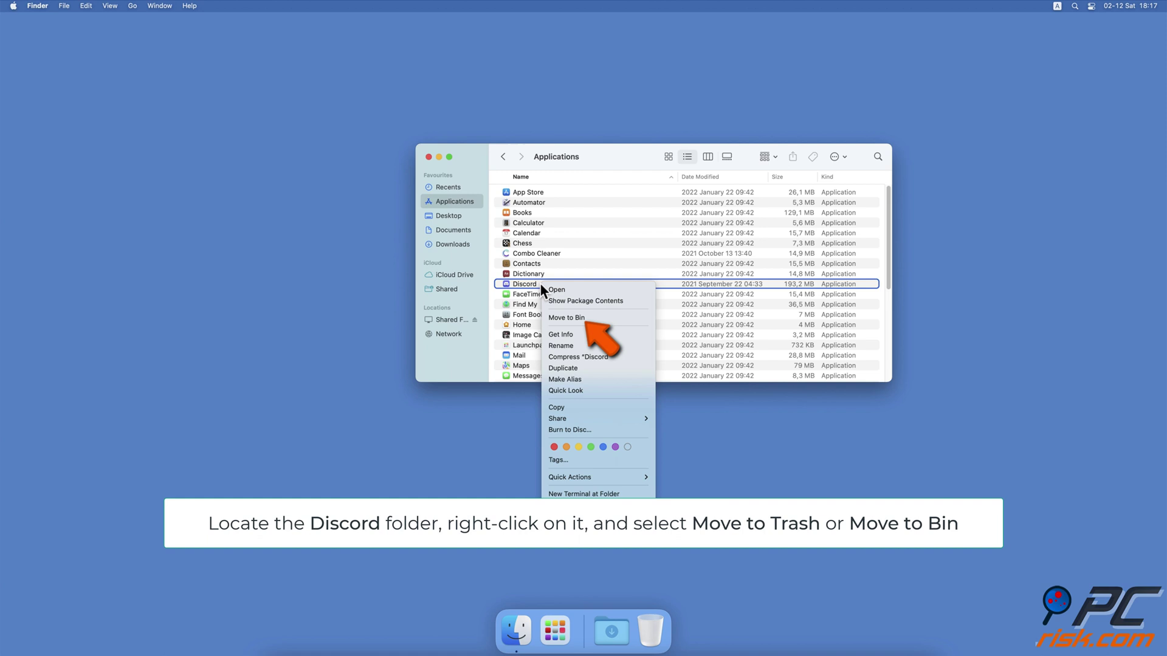
pyautogui.click(584, 317)
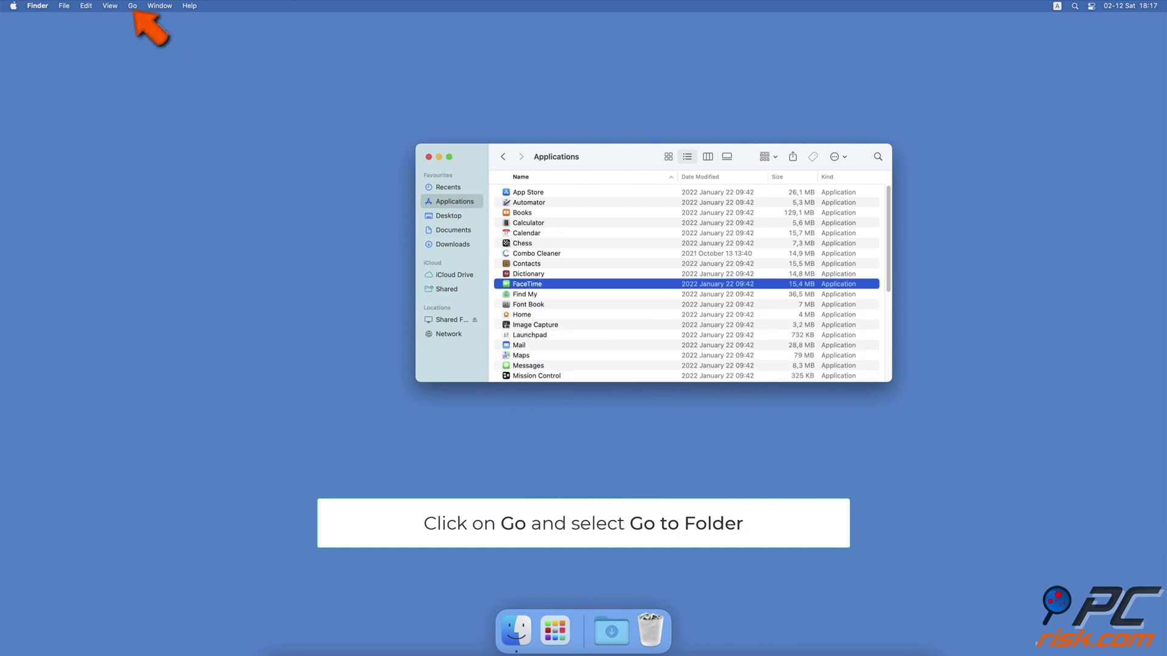
# Go to the ~/Library folder in Finder.
pyautogui.click(132, 6)
pyautogui.click(167, 216)
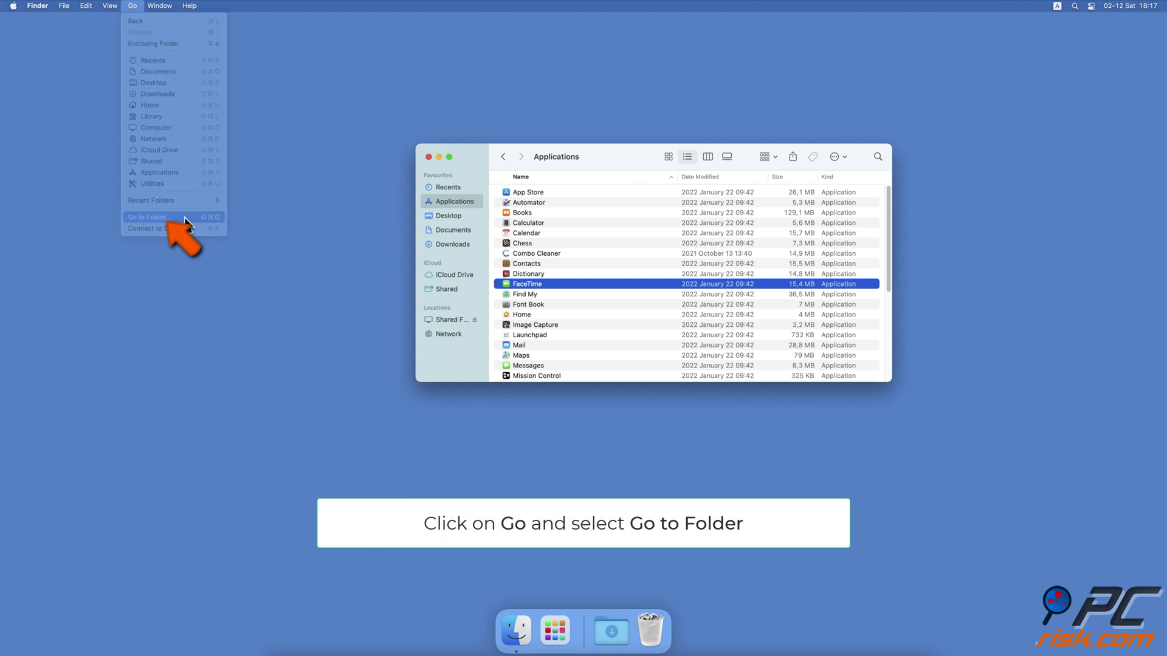
pyautogui.write('~/L')
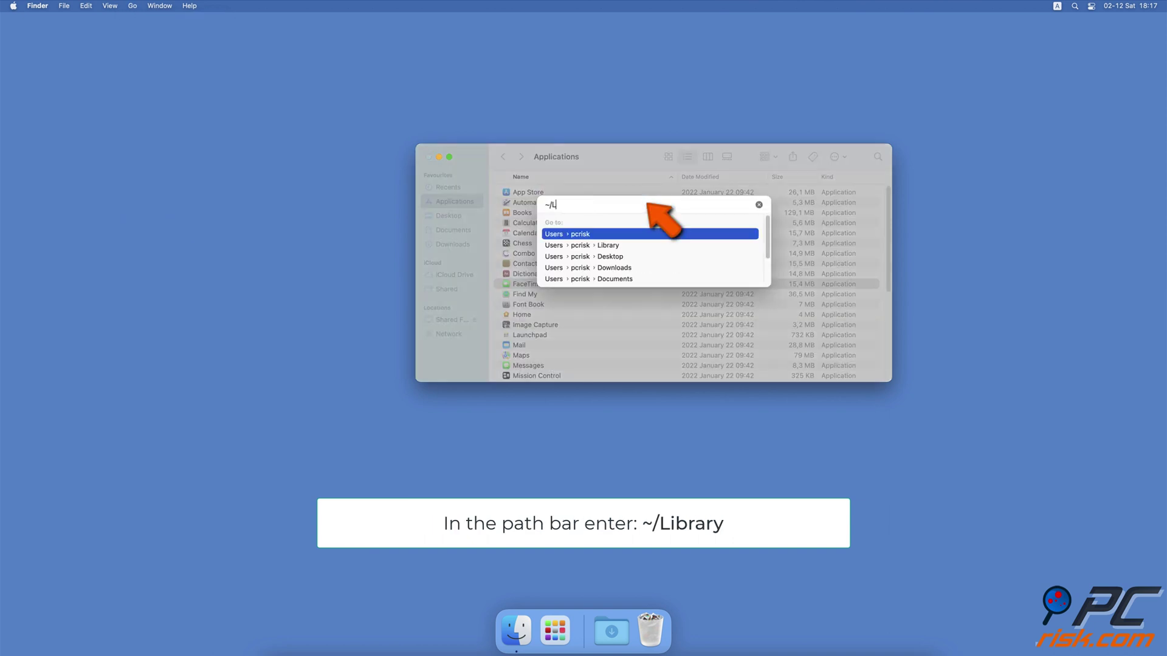
pyautogui.write('ibrary')
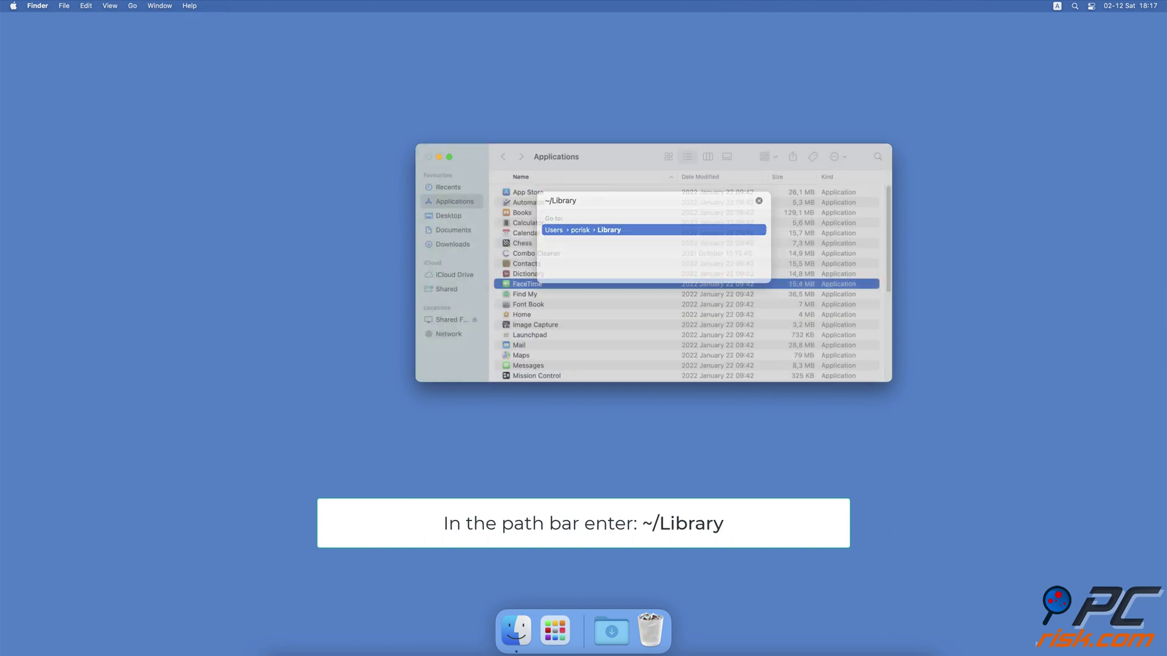
pyautogui.press('Return')
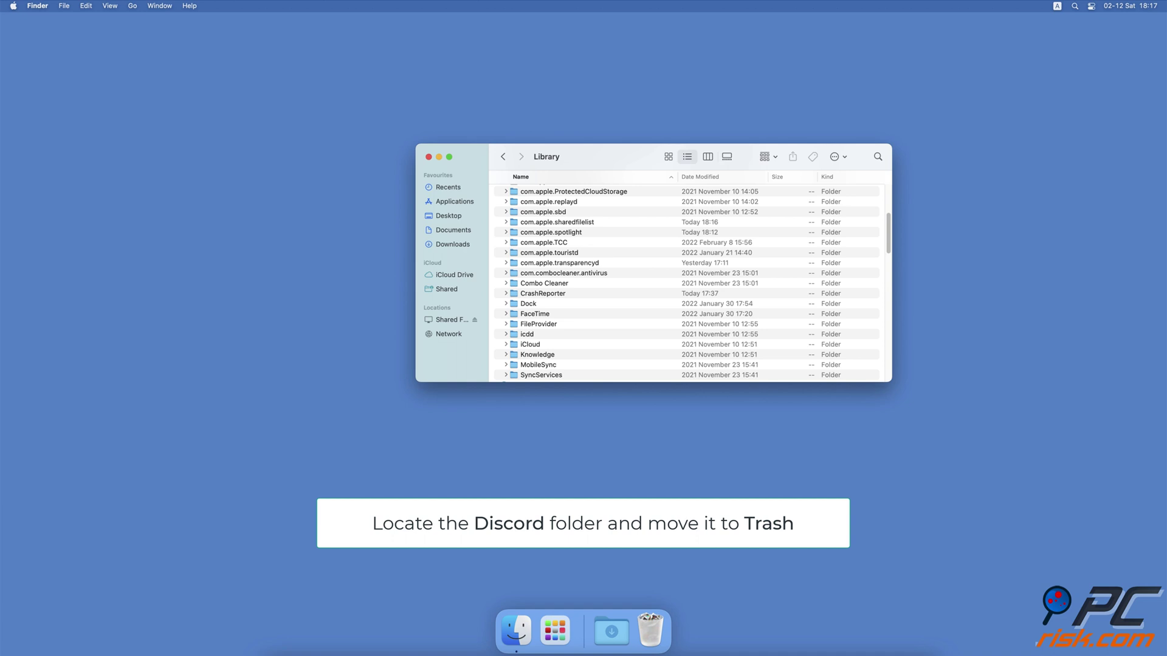
# Locate the discord folder within the Library and move it to the Bin.
pyautogui.scroll(1, 638, 284)
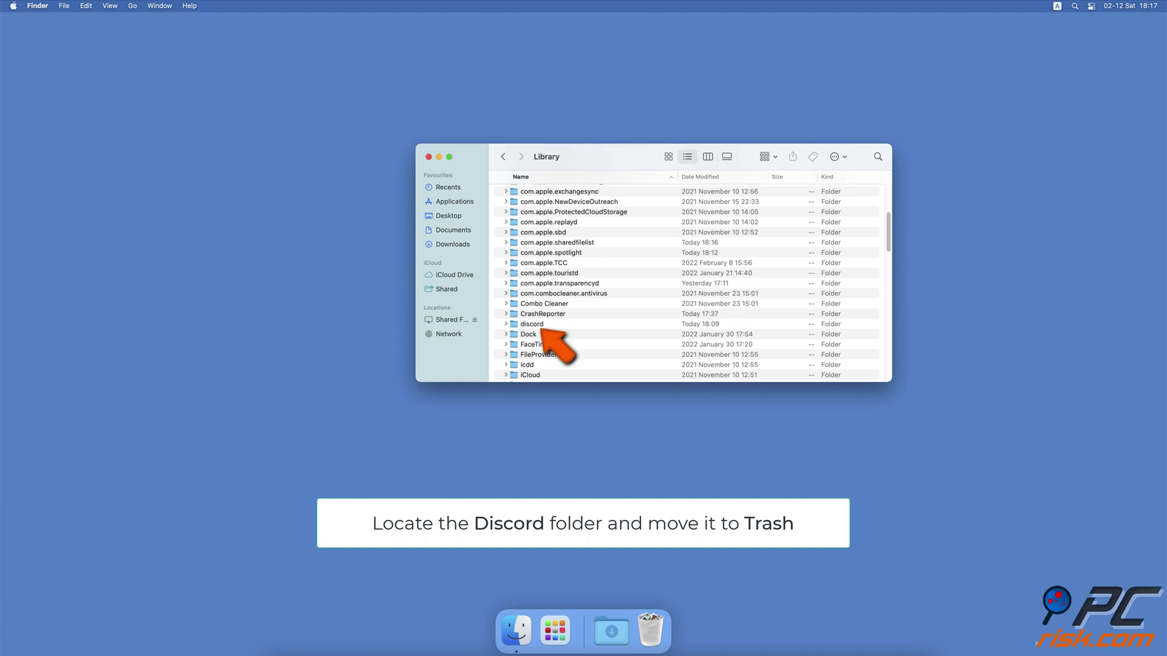
pyautogui.rightClick(534, 322)
pyautogui.click(559, 345)
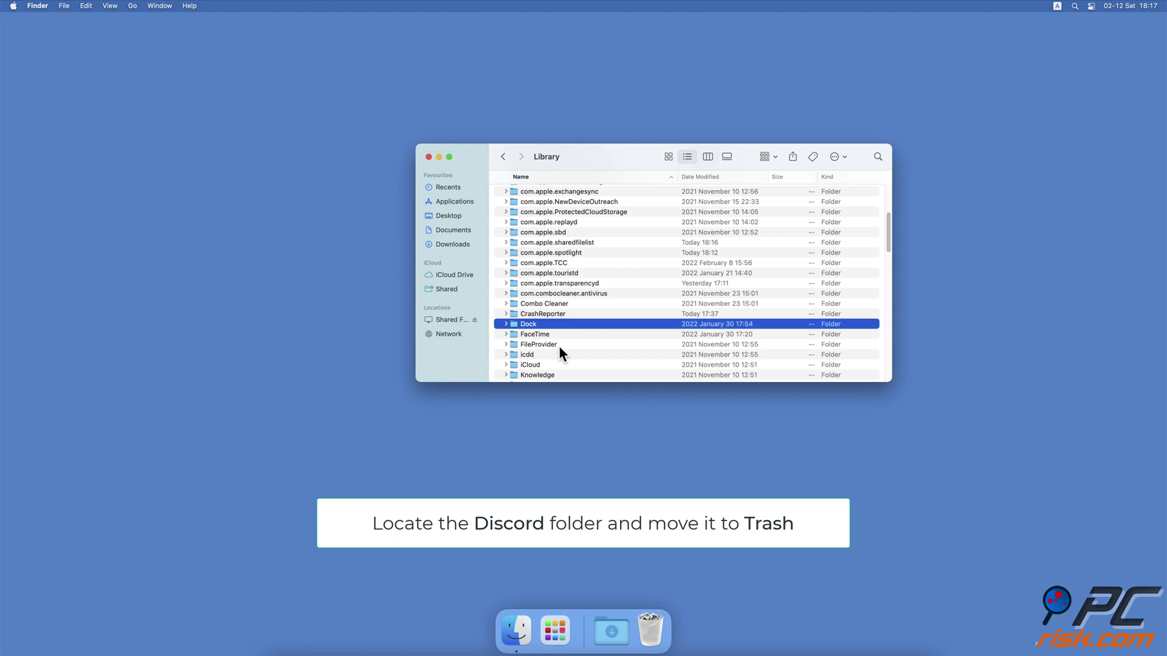
# Empty the Bin and confirm permanently erasing its items.
pyautogui.rightClick(650, 629)
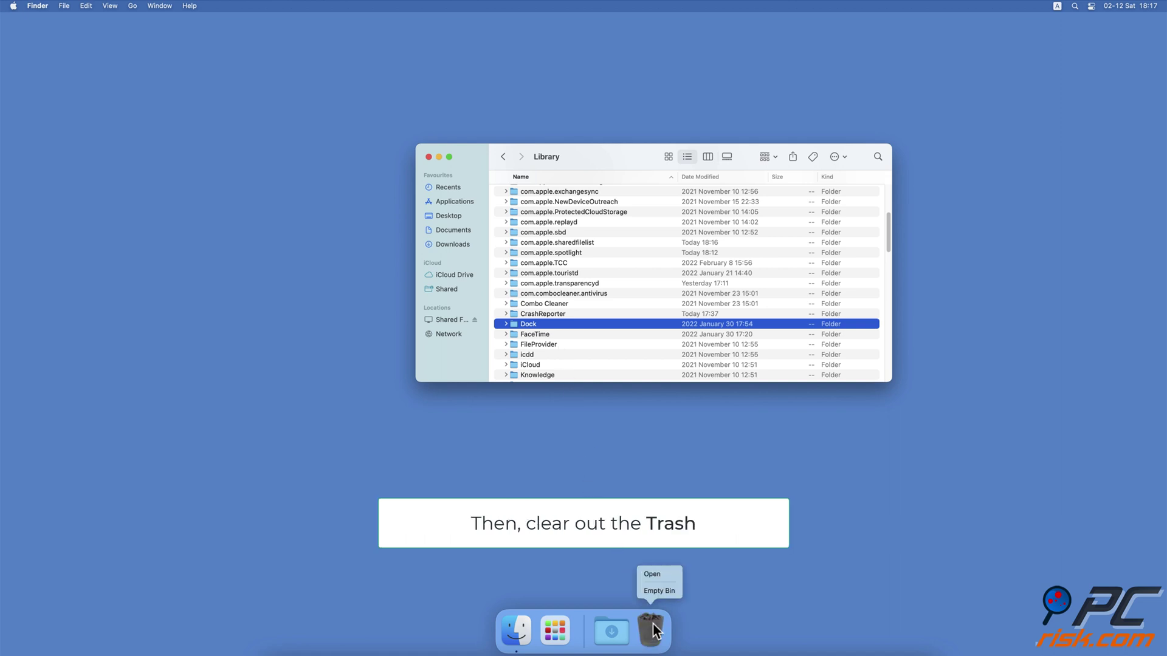
pyautogui.click(660, 590)
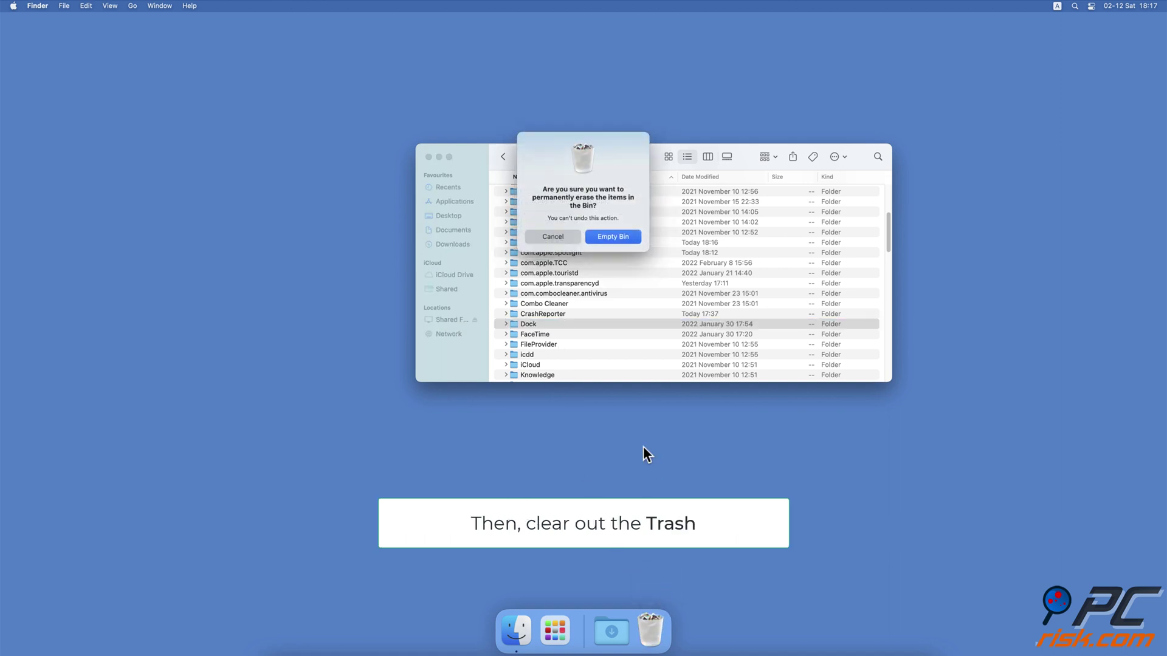
pyautogui.click(631, 237)
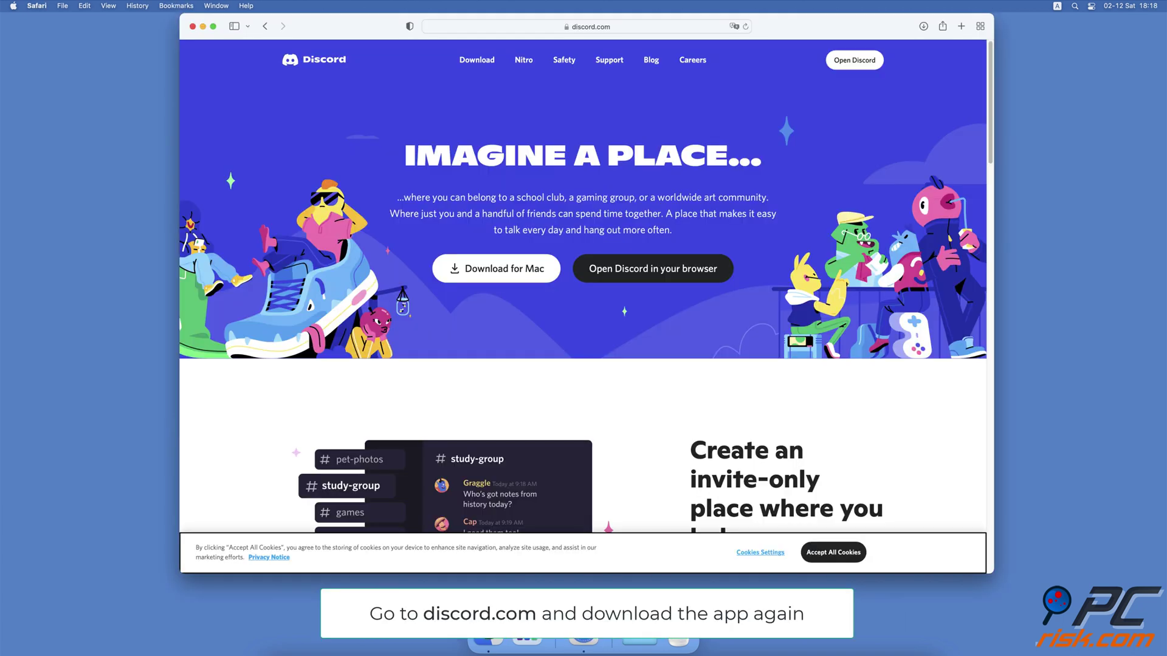
# Download the Discord app for Mac from discord.com.
pyautogui.click(482, 281)
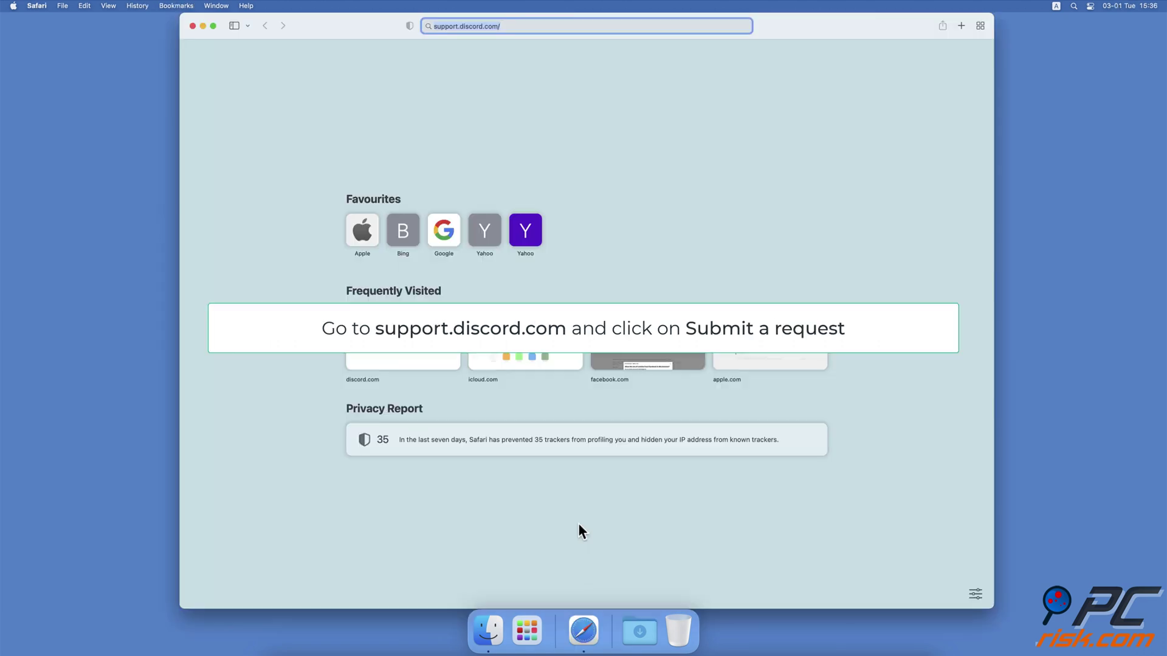
# Load the Discord Help Center at support.discord.com.
pyautogui.press('Return')
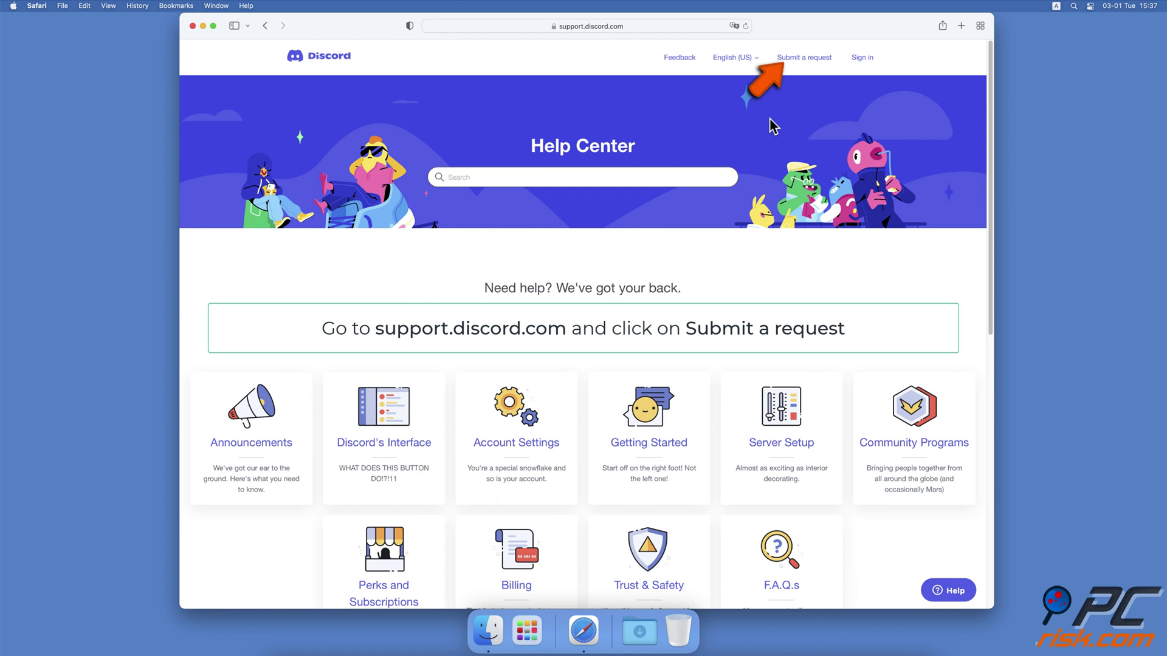
# Start a support request on the Discord Help Center and choose what help is needed.
pyautogui.click(811, 61)
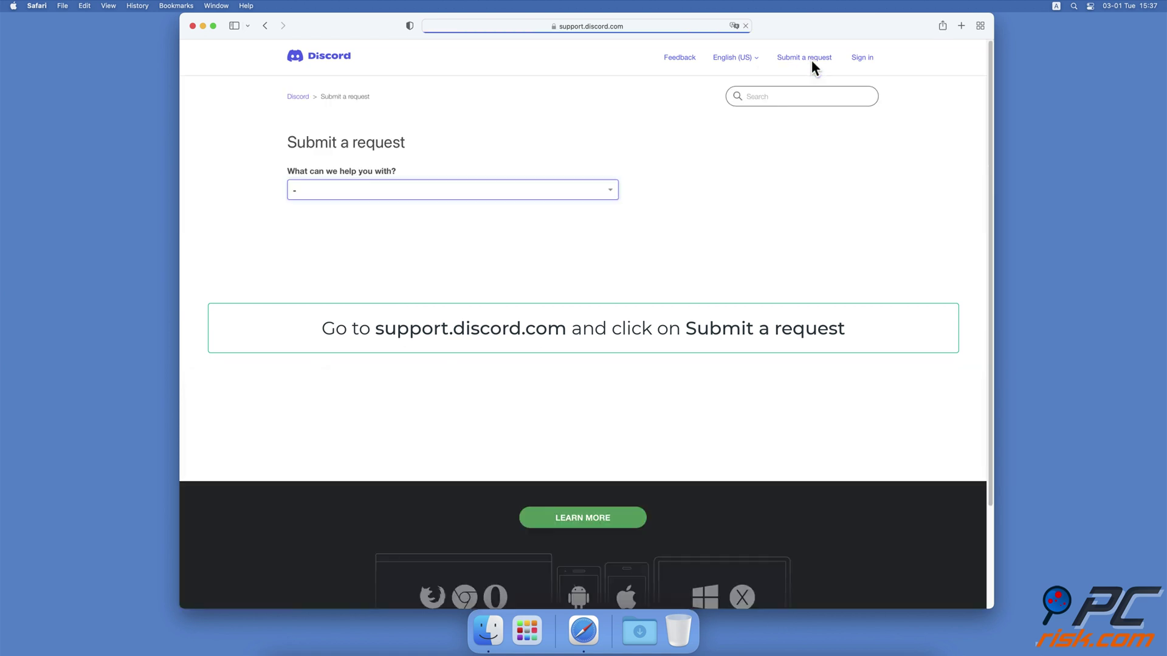
pyautogui.click(586, 192)
pyautogui.click(588, 206)
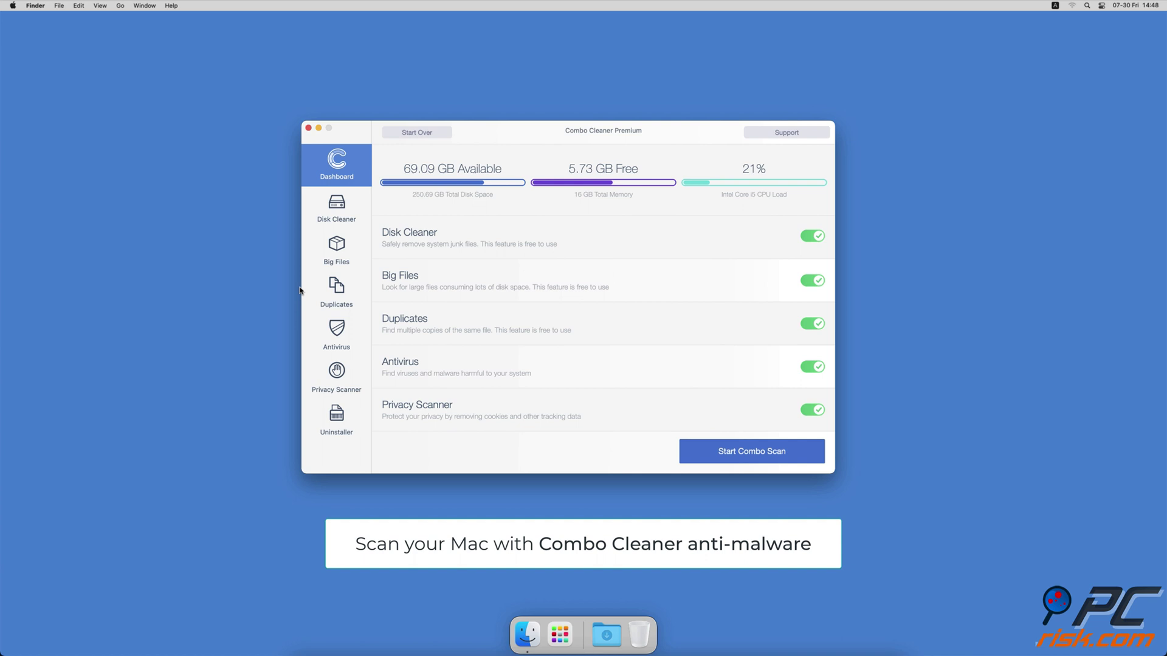
# In Combo Cleaner, run an antivirus Full Scan of the Mac.
pyautogui.click(306, 337)
pyautogui.click(603, 214)
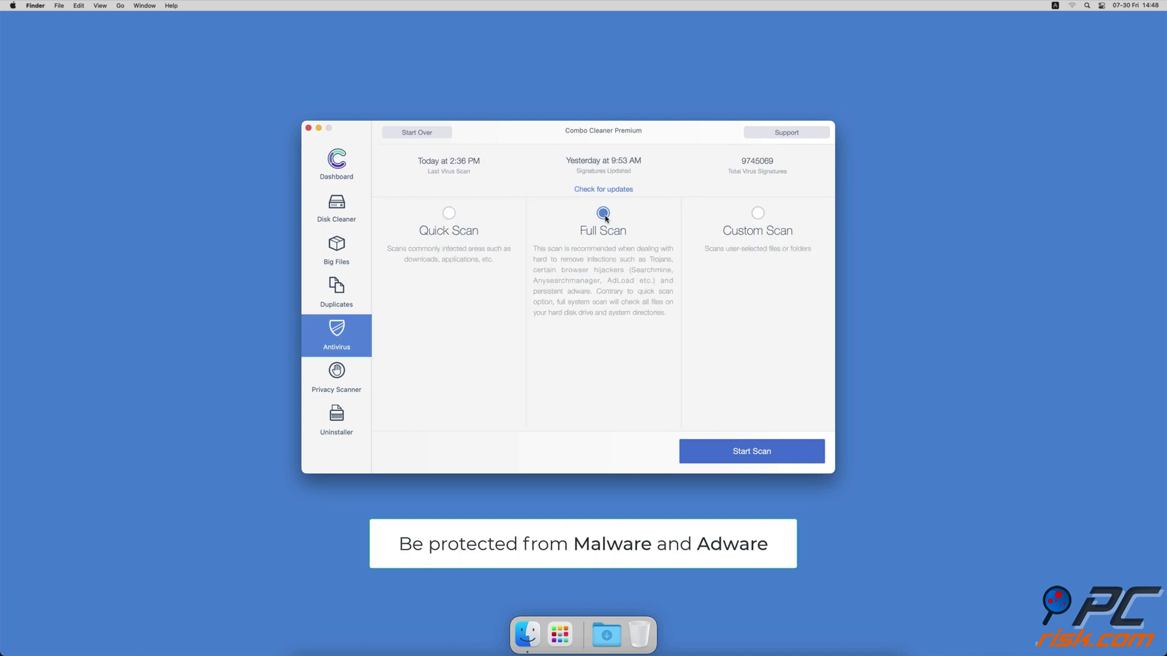
pyautogui.click(707, 451)
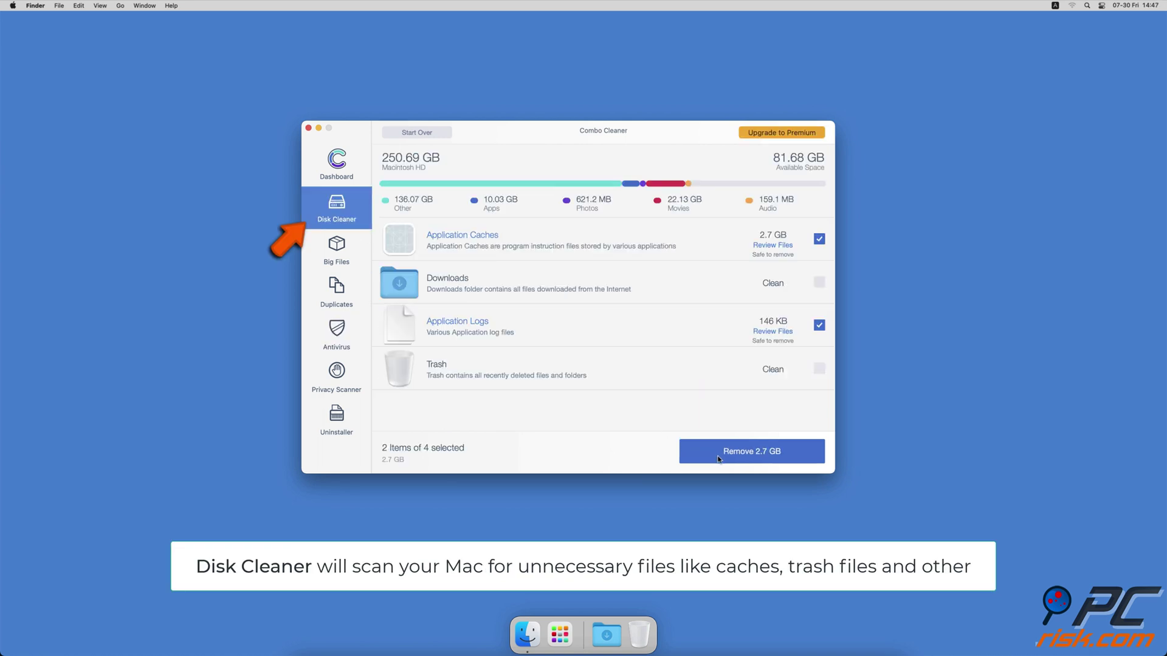
# Remove the selected Application Caches and Application Logs with Disk Cleaner.
pyautogui.click(718, 459)
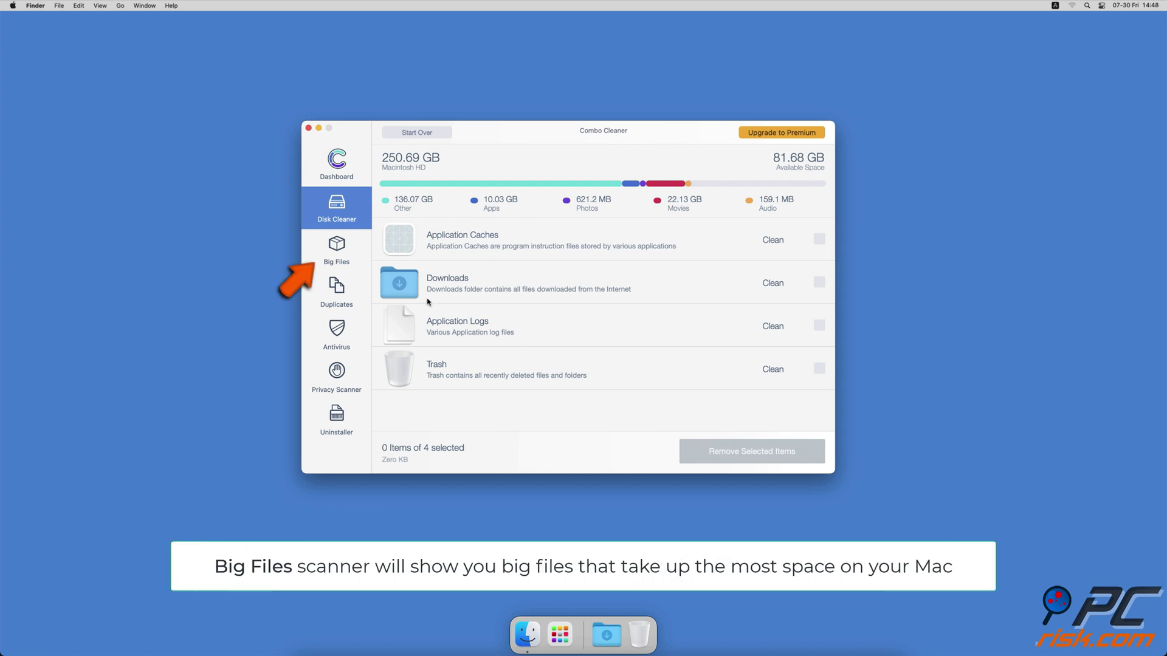
# Scan the user's home folder for big files over 100 MB and for duplicate files.
pyautogui.click(339, 252)
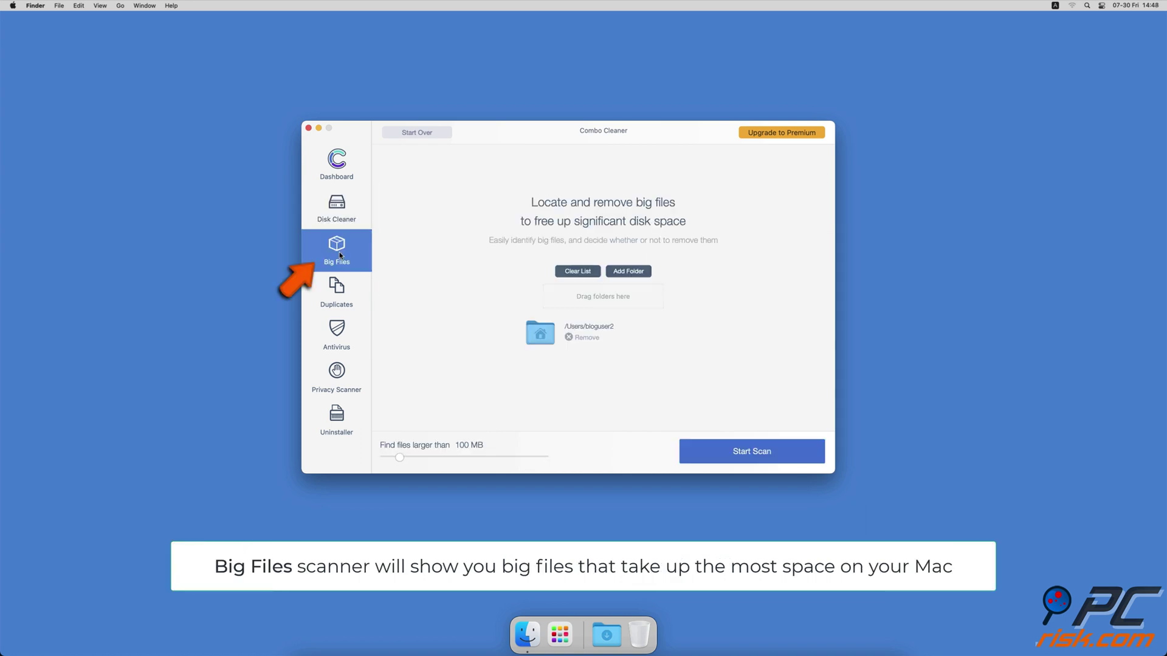
pyautogui.click(724, 463)
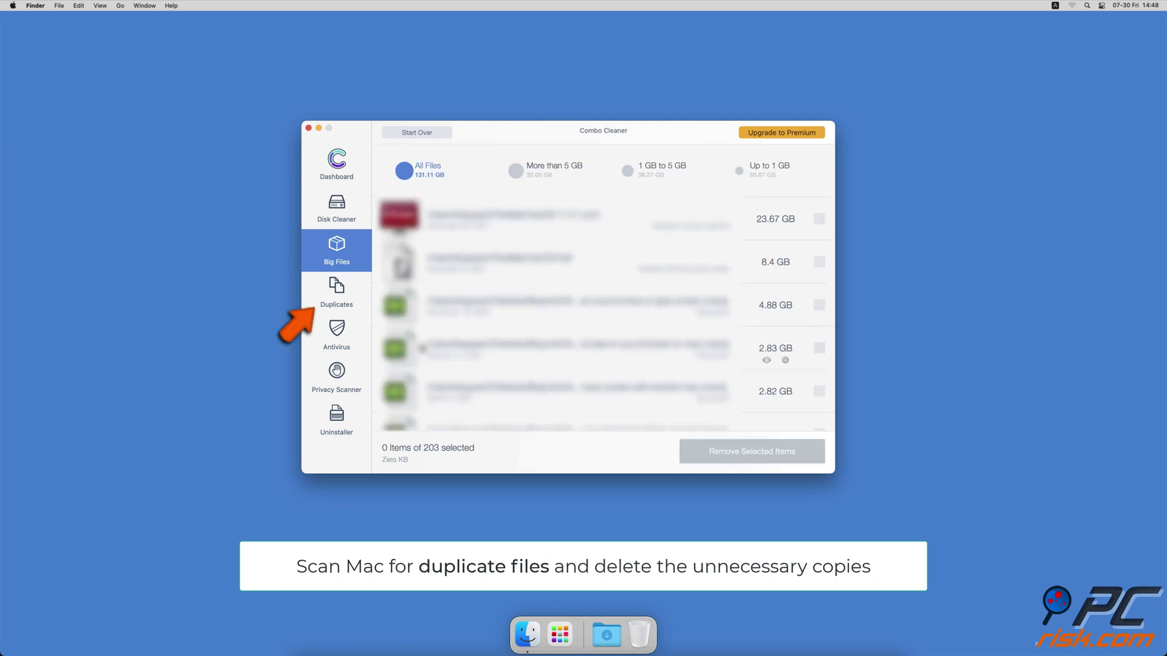
pyautogui.click(347, 299)
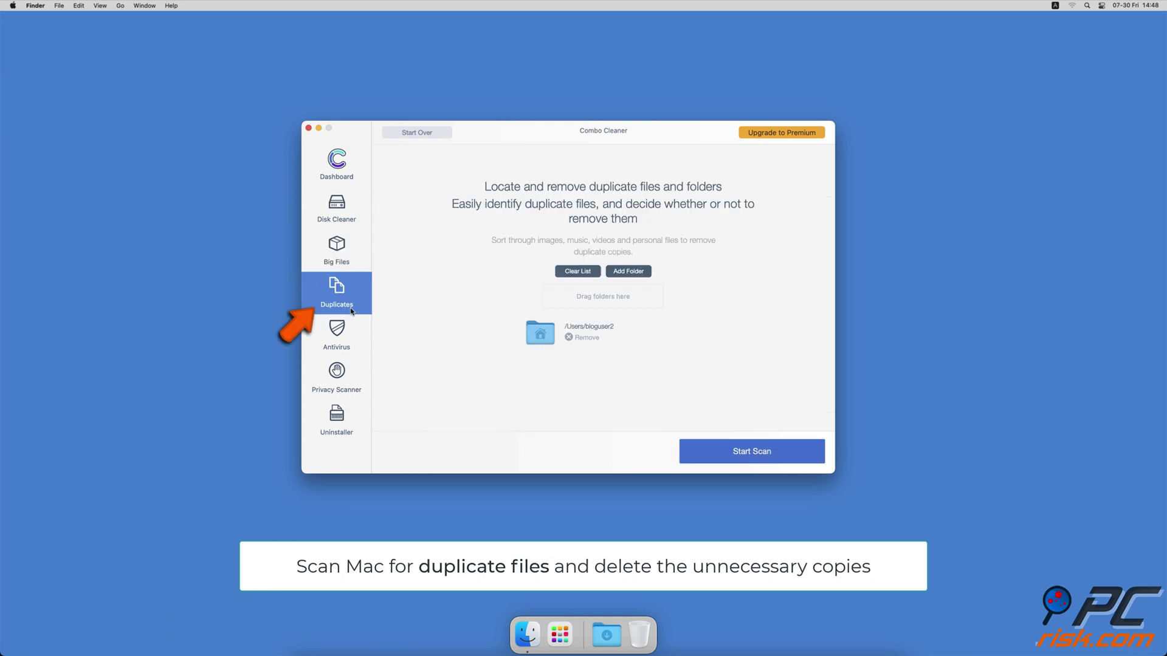
pyautogui.click(705, 461)
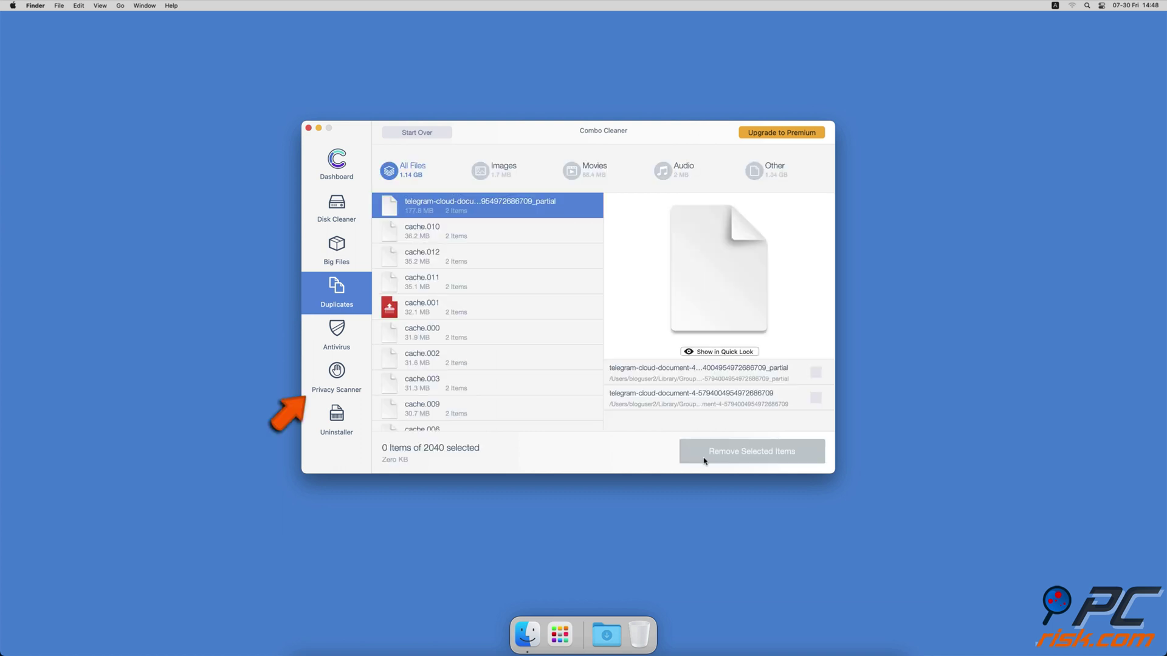
# Scan for removable private data with Privacy Scanner and for installed apps and their related files with Uninstaller.
pyautogui.click(359, 380)
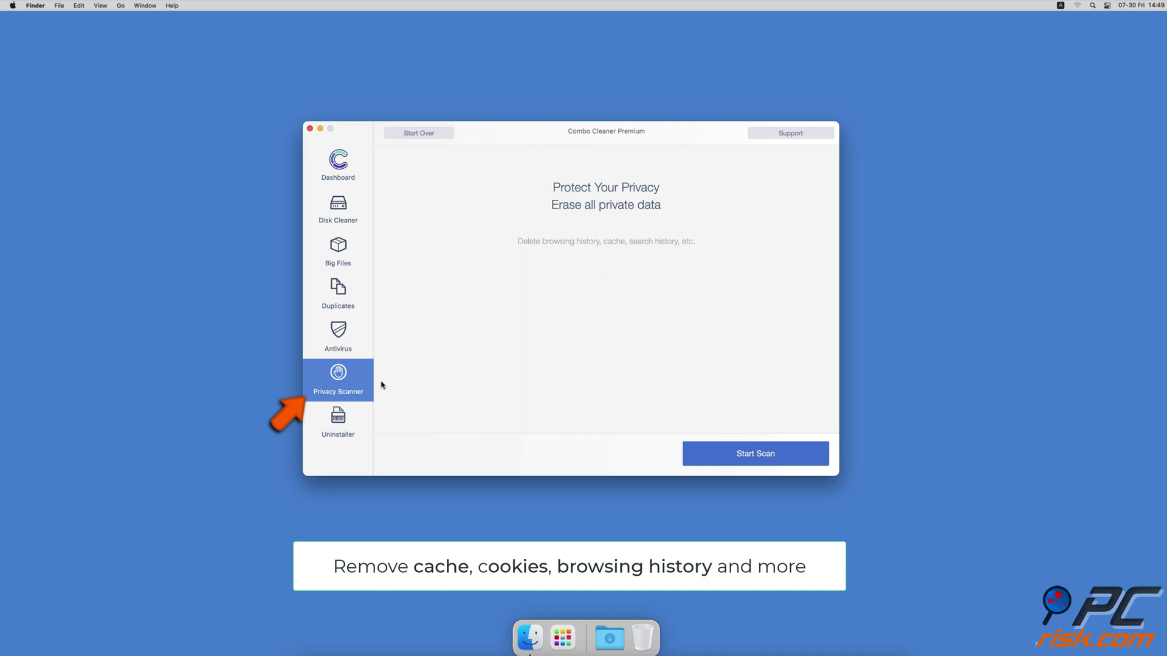
pyautogui.click(696, 455)
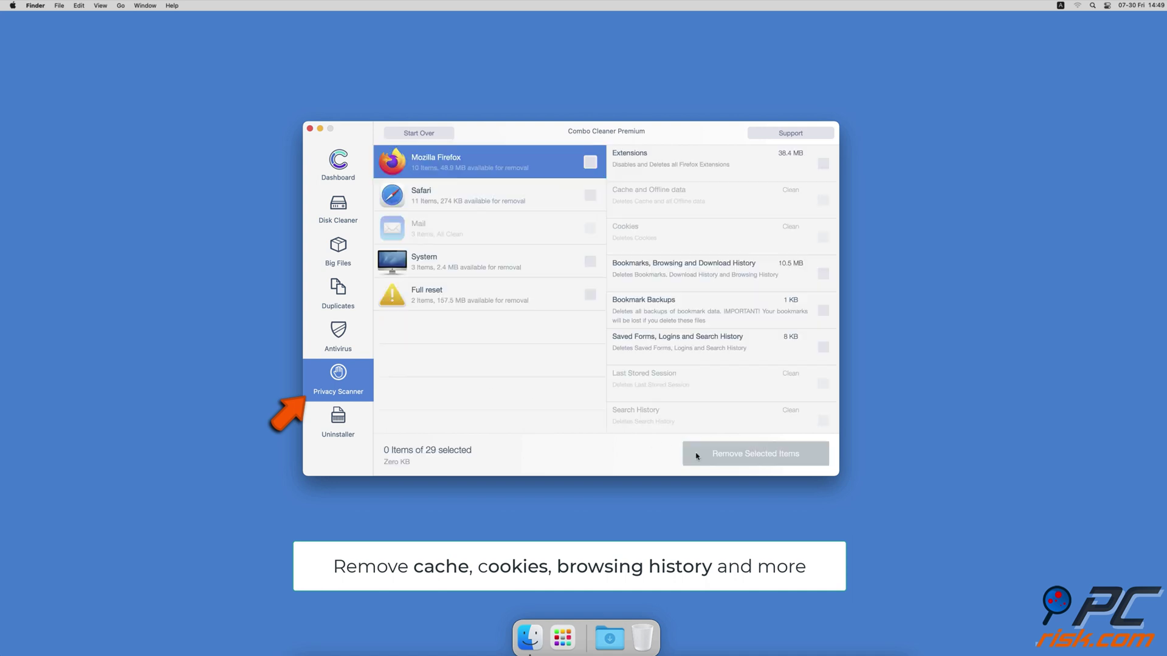
pyautogui.click(365, 429)
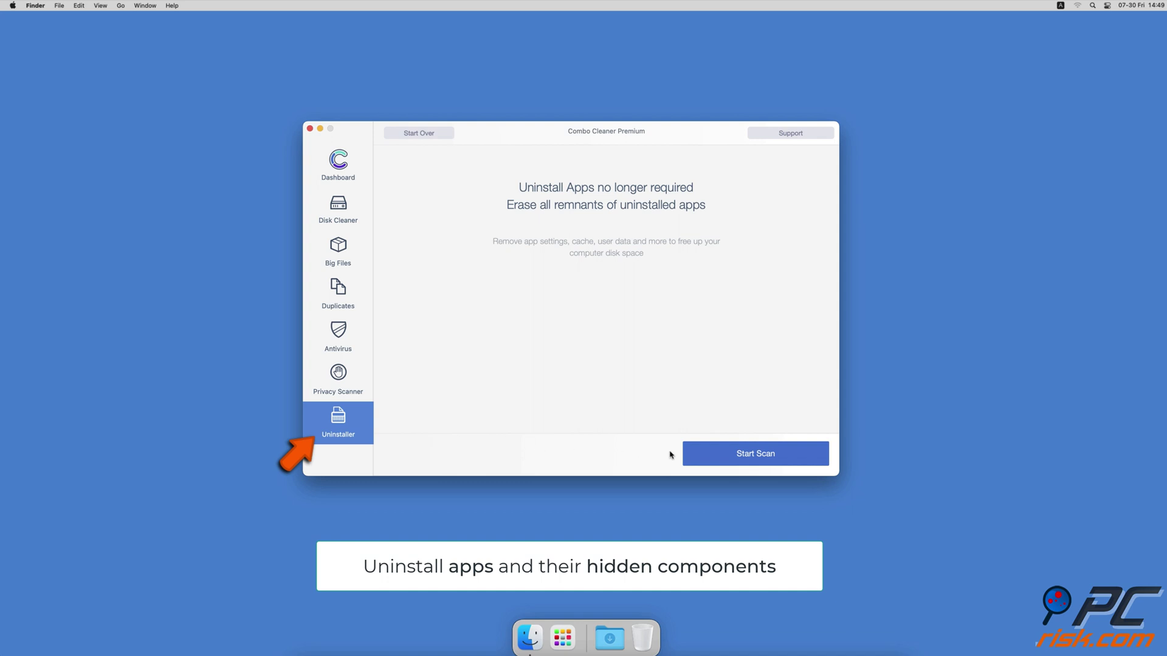
pyautogui.click(694, 454)
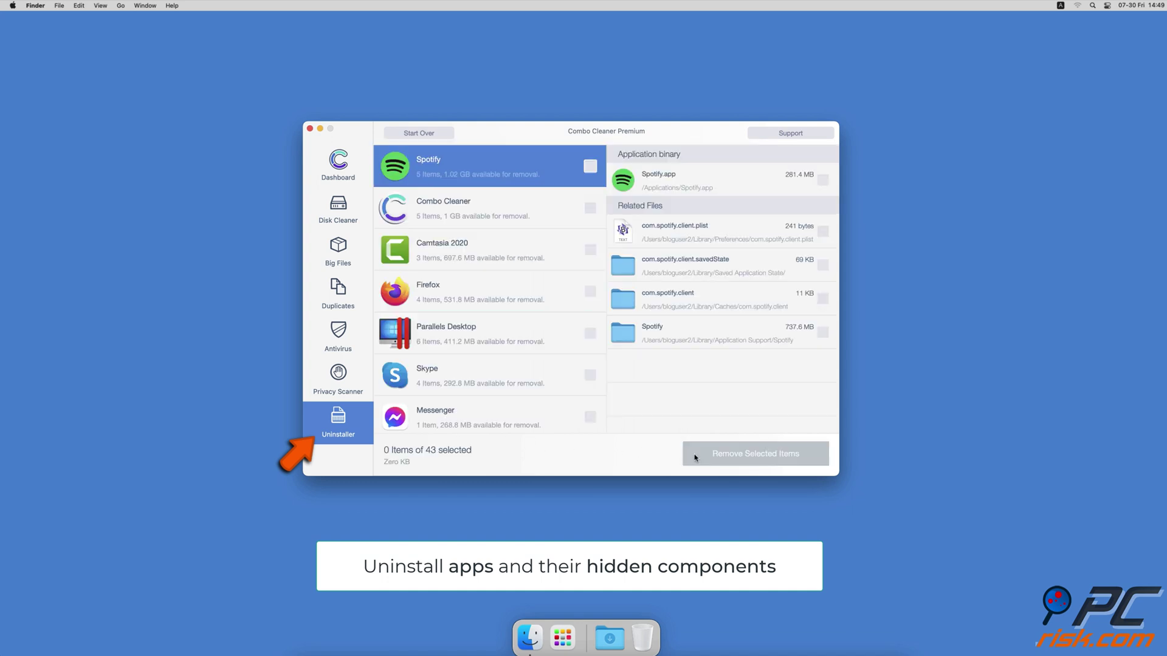